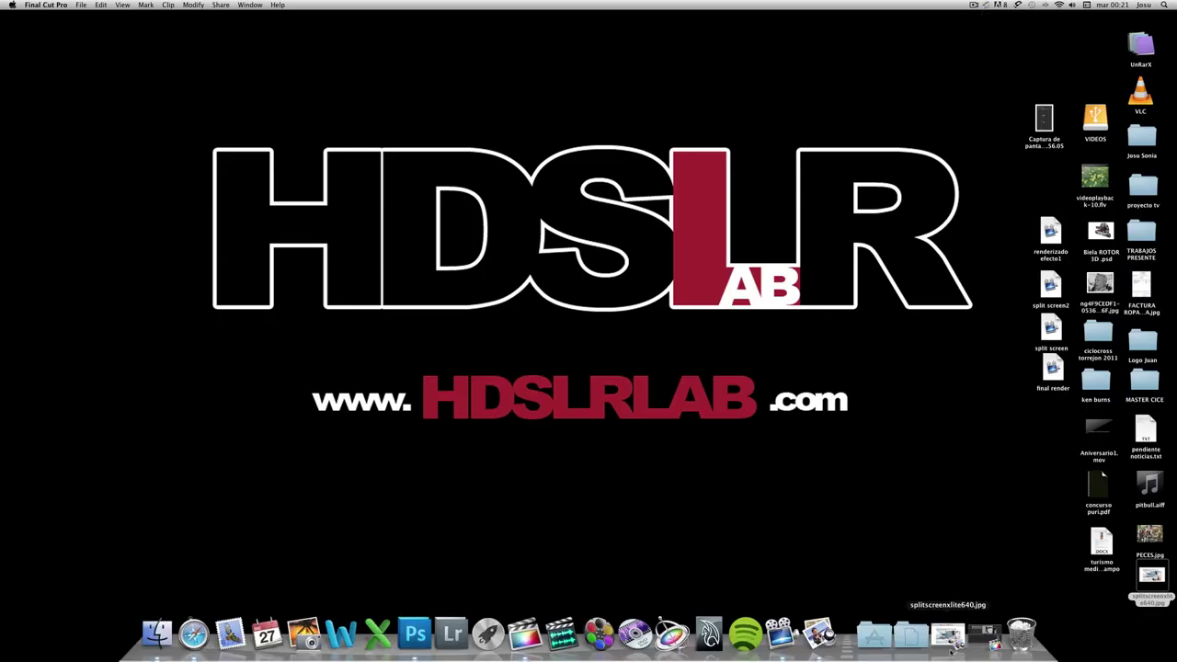
View the splitscreenxlite640.jpg promo image in Preview, close it, and launch Final Cut Pro.
left_click(953, 649)
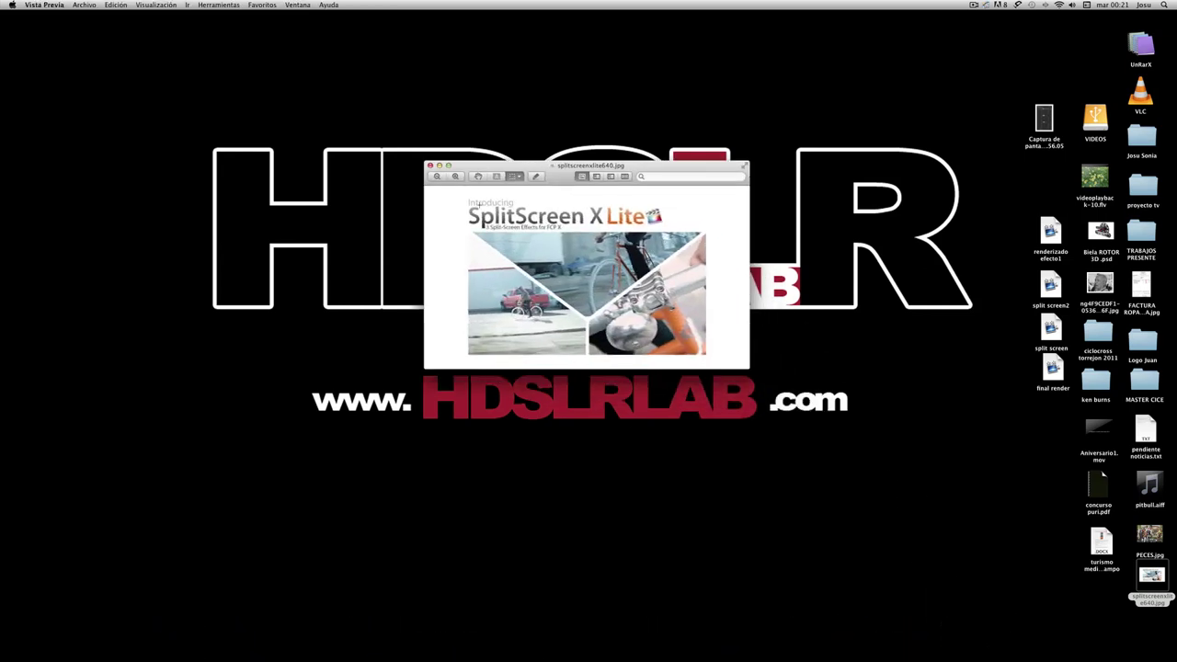
left_click(430, 166)
mouse_move(893, 646)
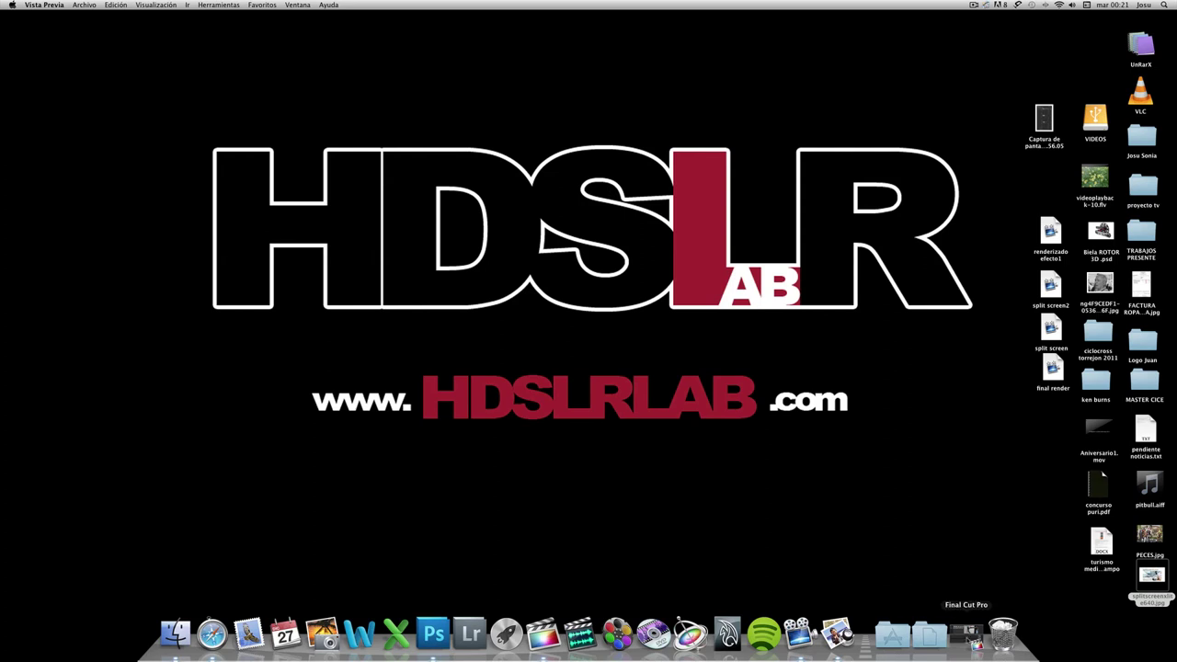
left_click(972, 637)
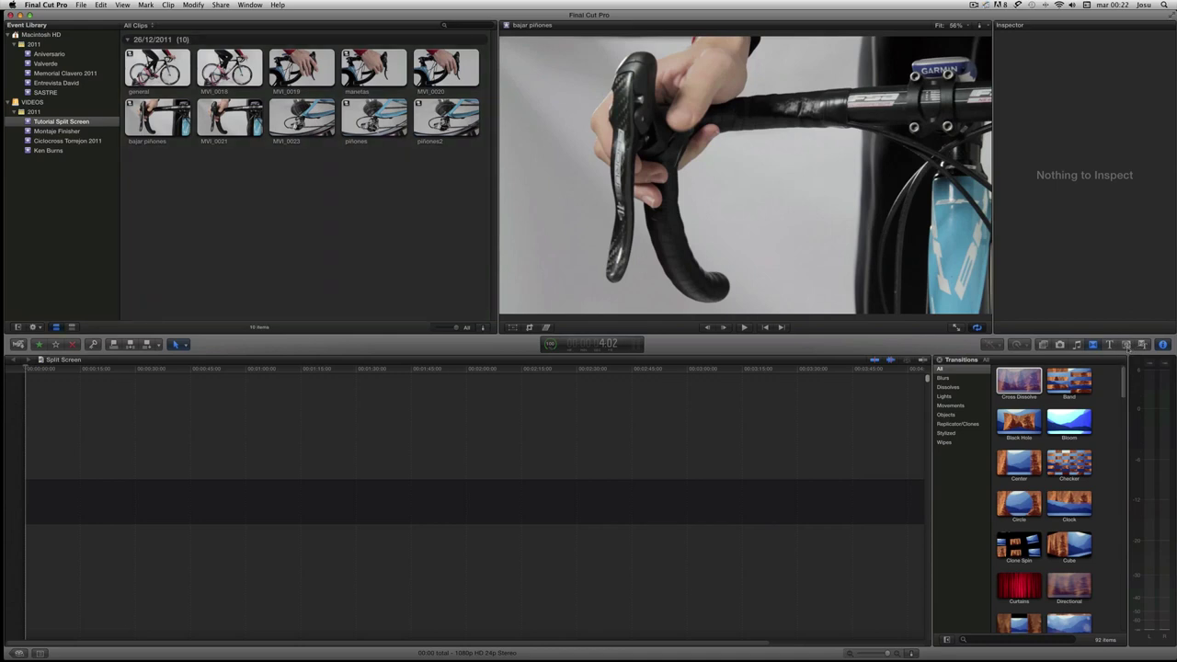
Switch the browser from Transitions to Generators.
left_click(1127, 346)
Preview the Basic Horizontal 2–4 and Basic Vertical 2–4 split layouts.
left_click_drag(1122, 392, 1129, 492)
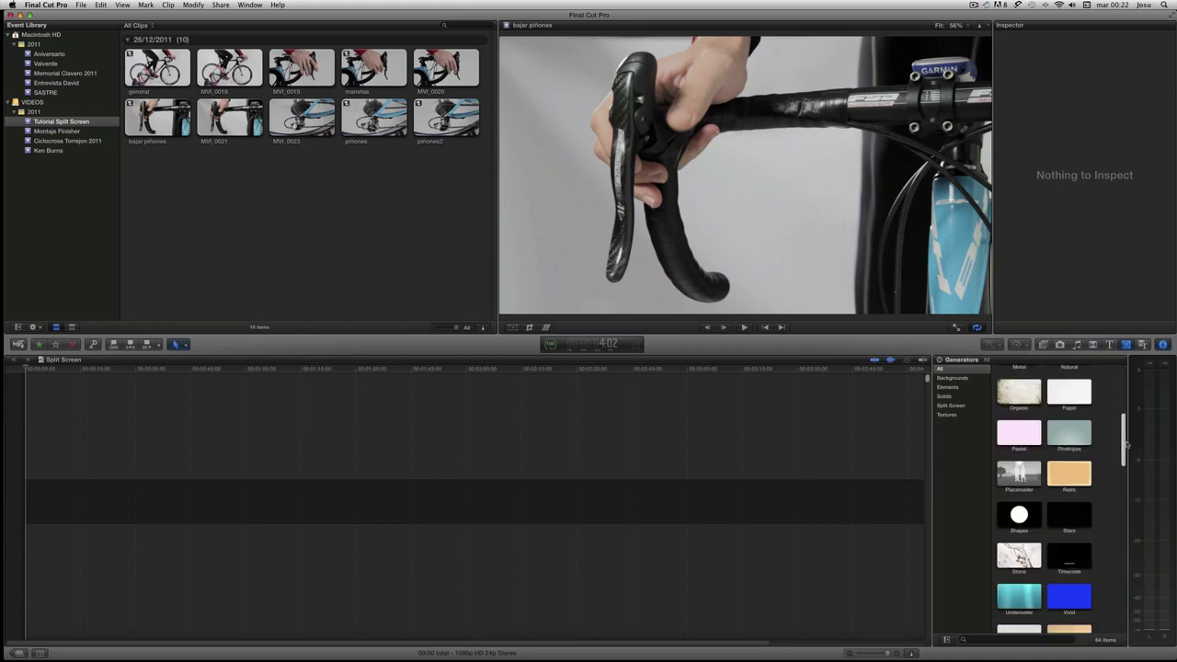
scroll(1129, 492, "down", 2)
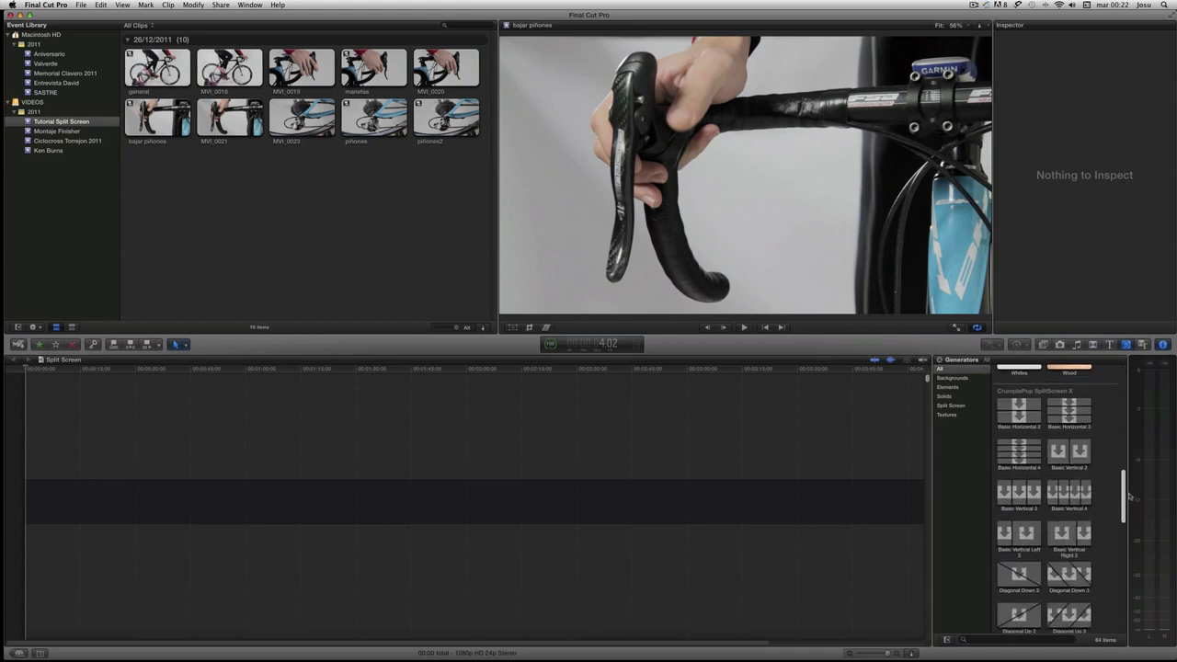
left_click(1022, 405)
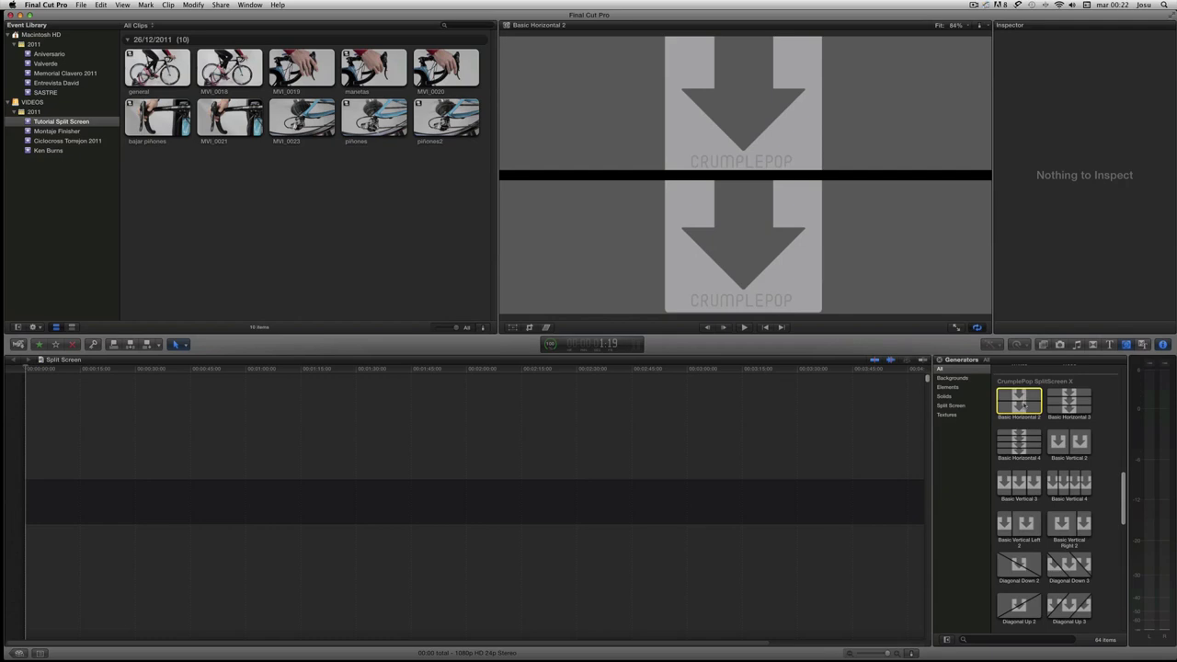
left_click(1054, 405)
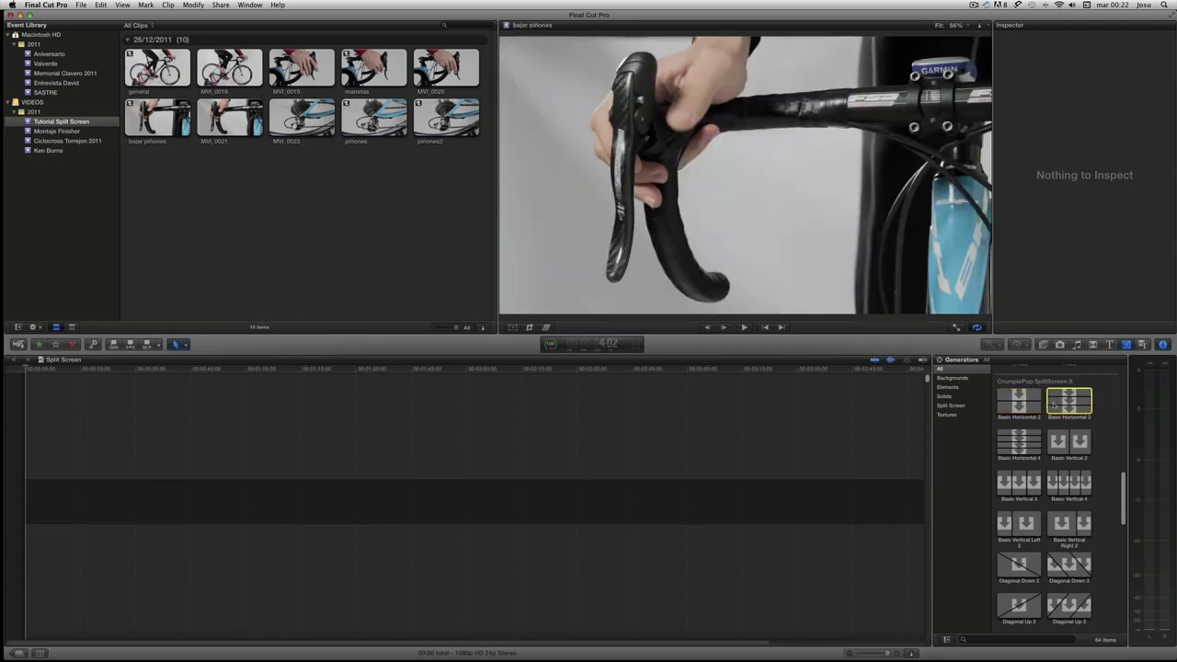
left_click(1019, 444)
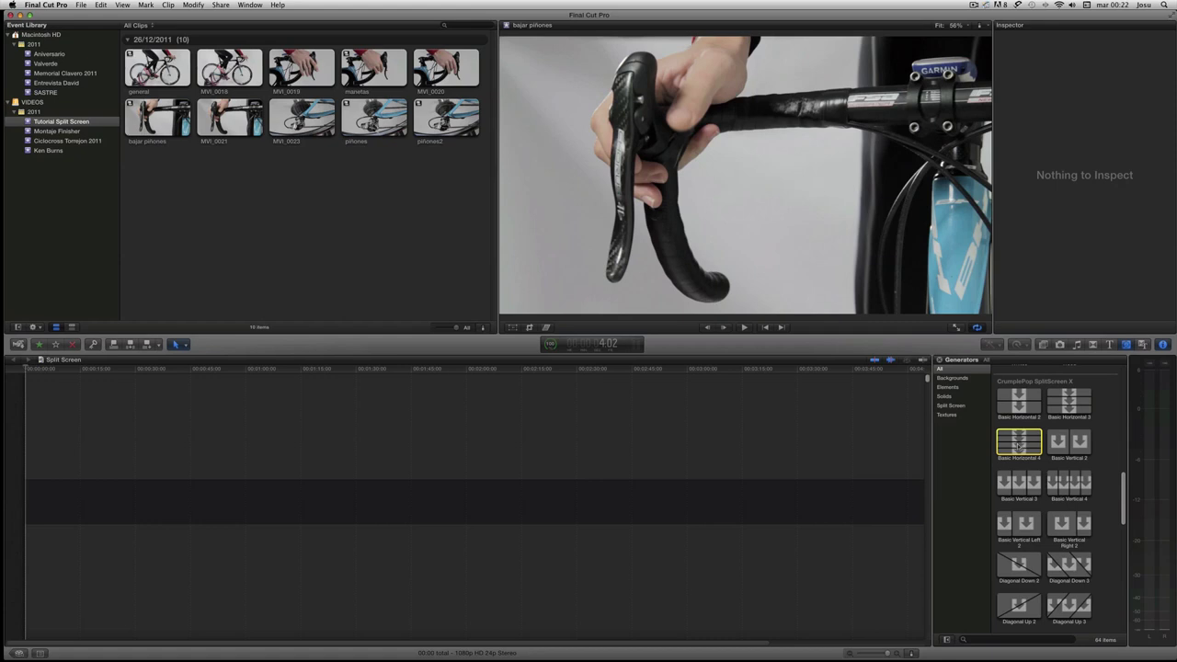
left_click(1072, 444)
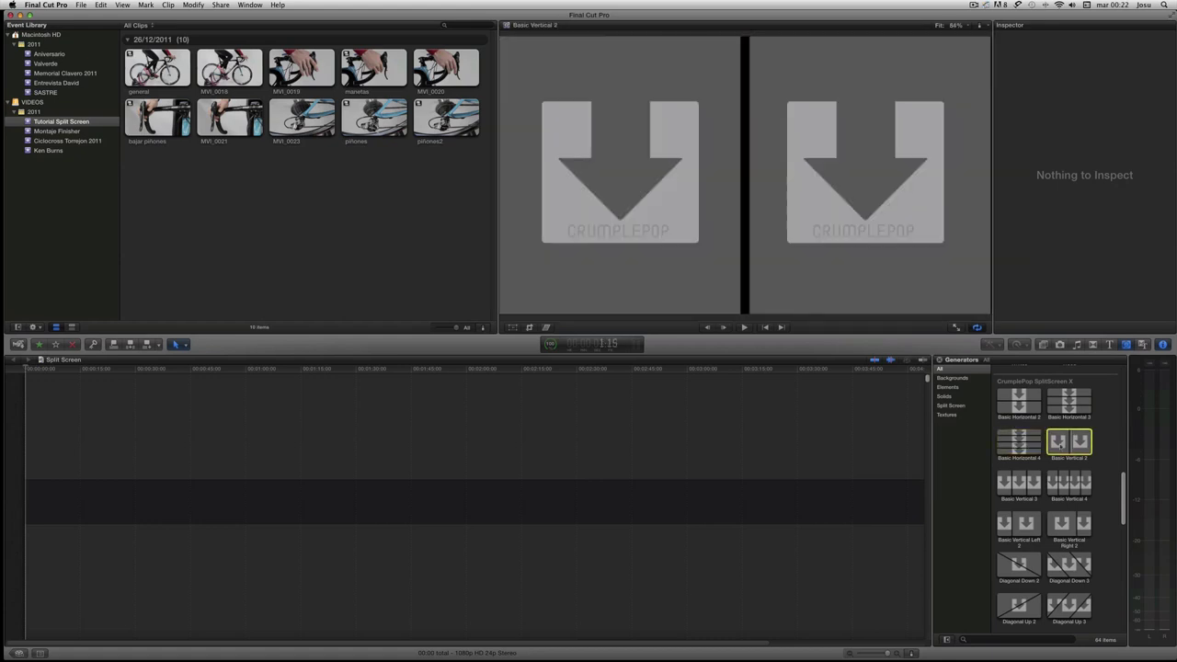
left_click(1019, 482)
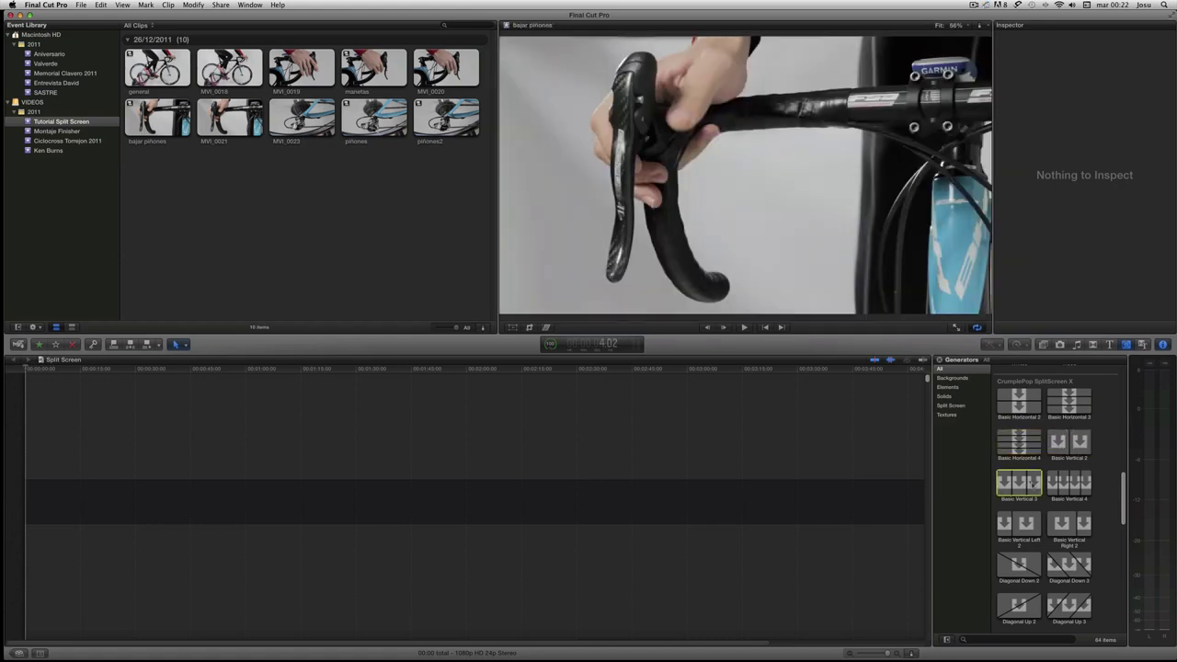
left_click(1068, 480)
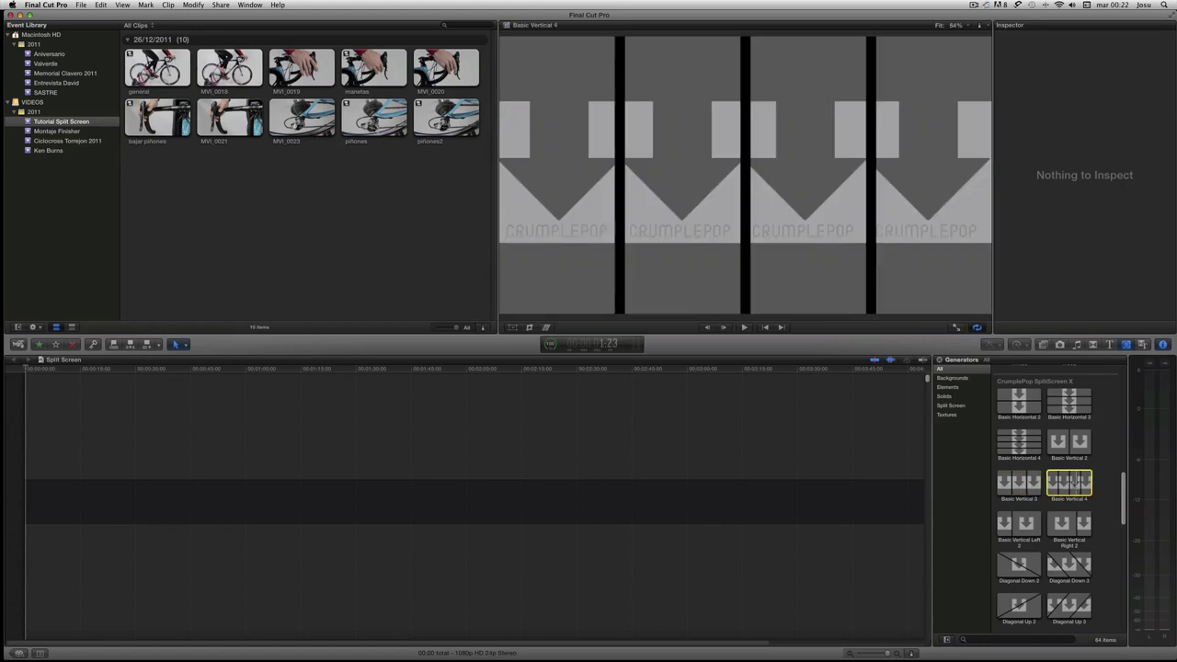
Preview the Diagonal Down 2/3, Diagonal Up 2, Grid 4 and Grid 9 layouts.
scroll(1068, 480, "down", 1)
scroll(1058, 502, "down", 1)
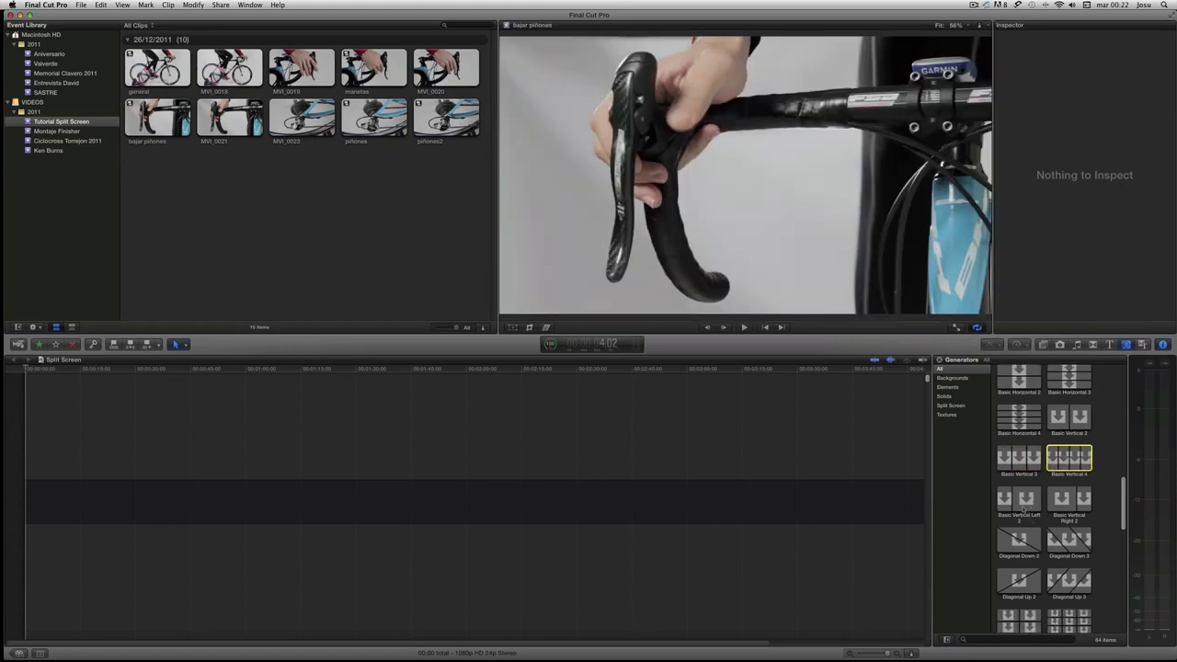
left_click(1019, 539)
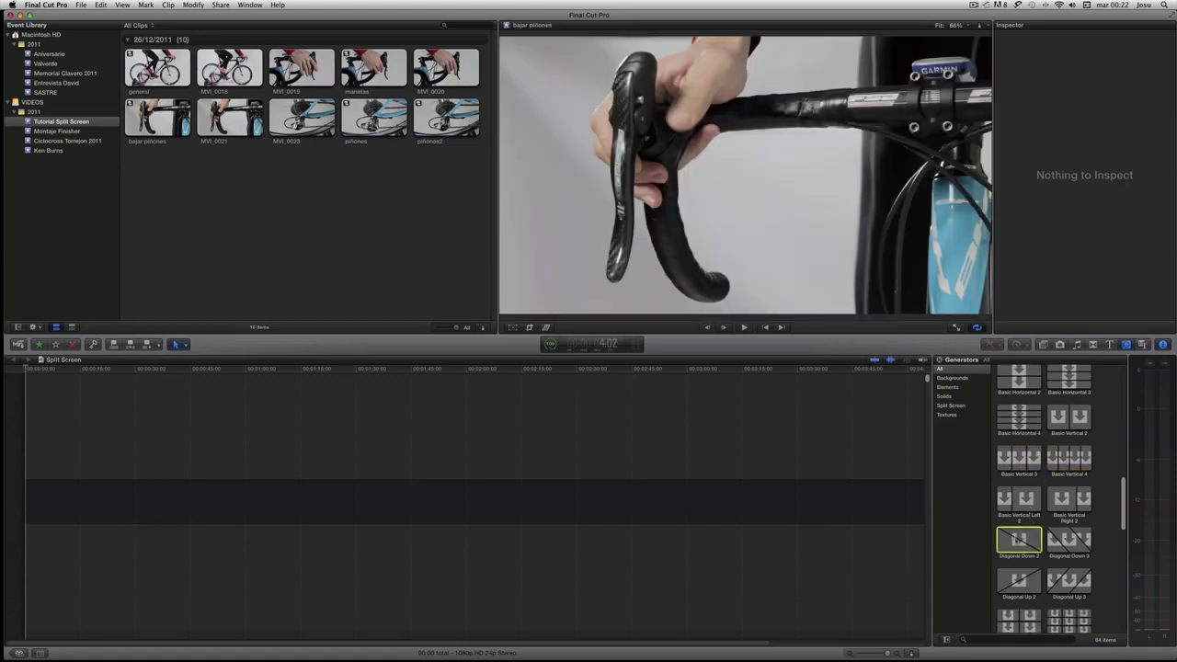
left_click(1064, 541)
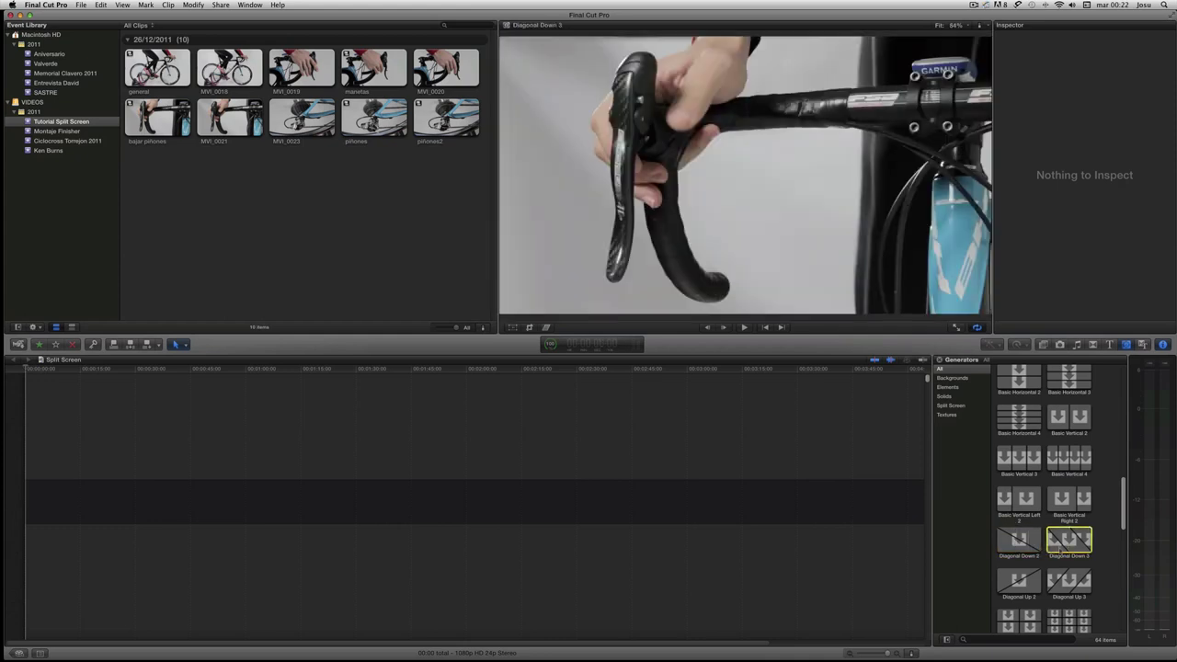
left_click(1021, 581)
scroll(1021, 571, "down", 2)
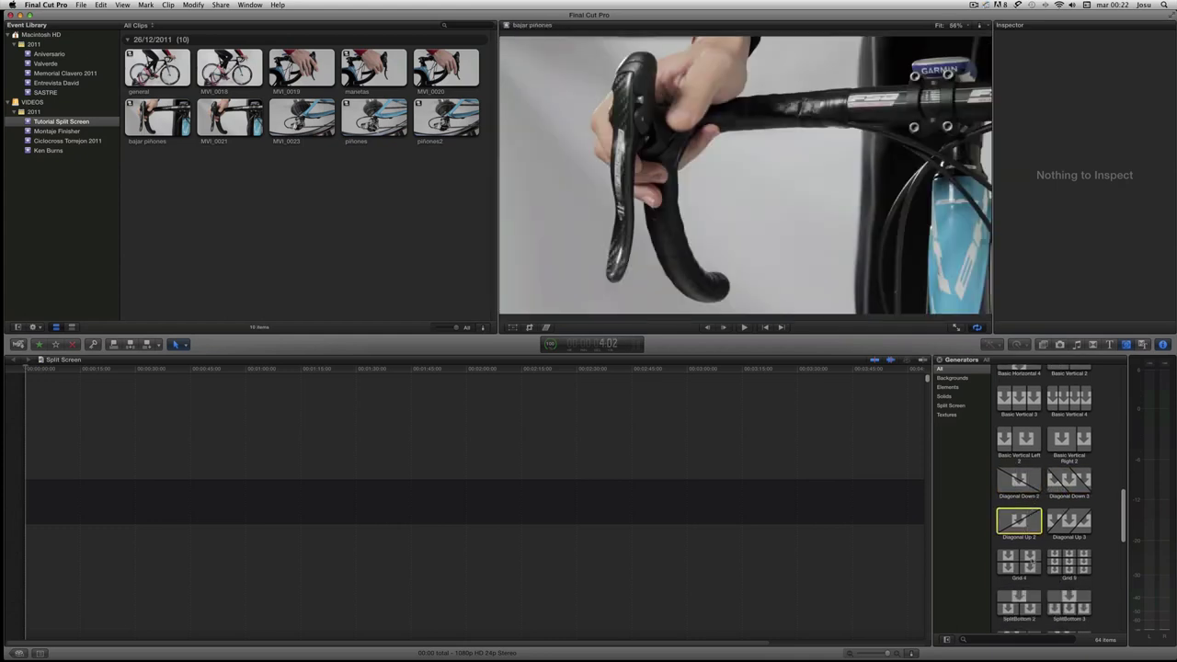
scroll(1020, 542, "down", 2)
left_click(1019, 528)
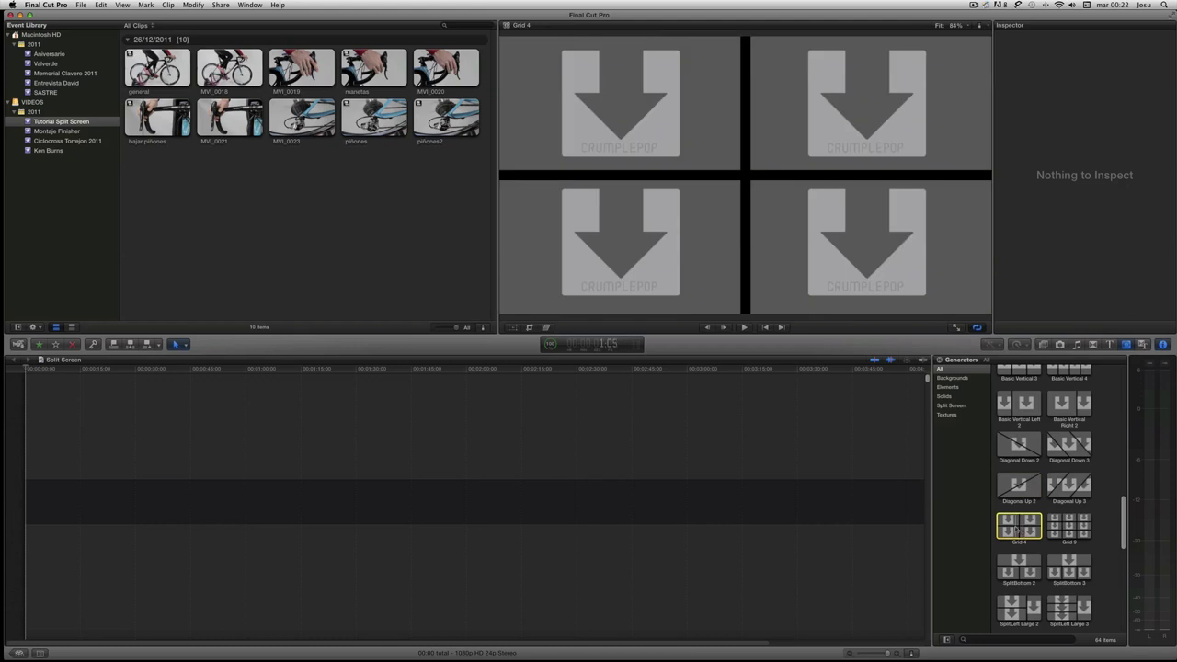
left_click(1067, 528)
Preview SplitBottom 2 and SplitLeft Small 2/3, then select the Triangle Y split screen.
scroll(1044, 515, "down", 2)
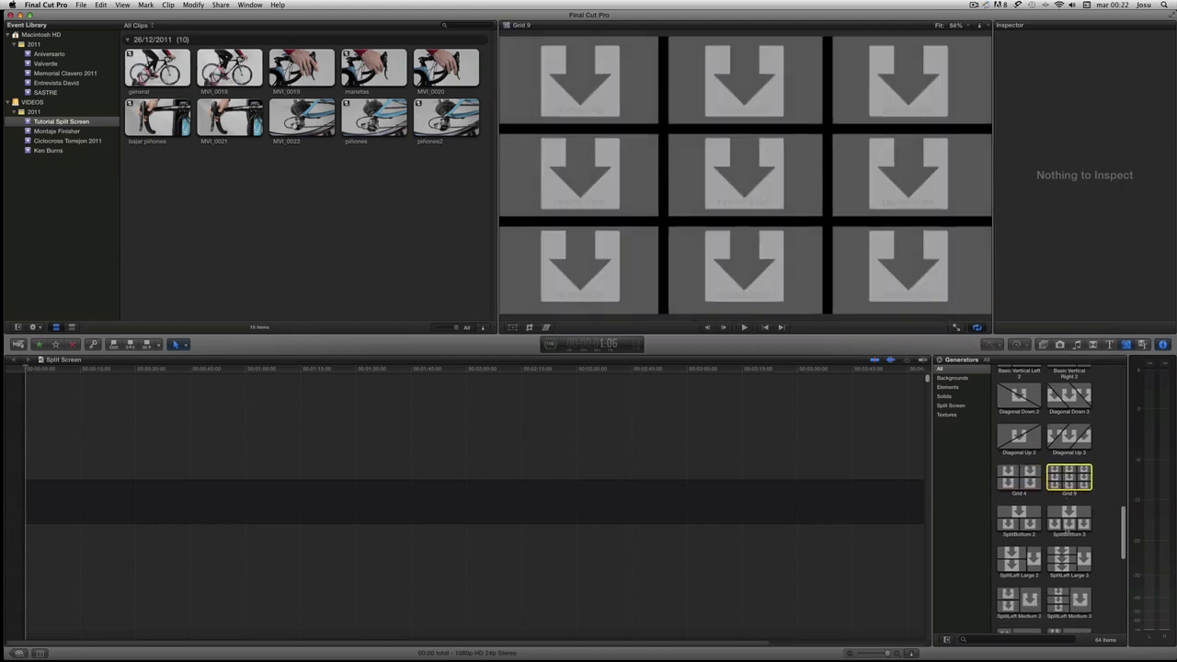
left_click(1019, 520)
scroll(1030, 515, "down", 3)
scroll(1026, 506, "down", 3)
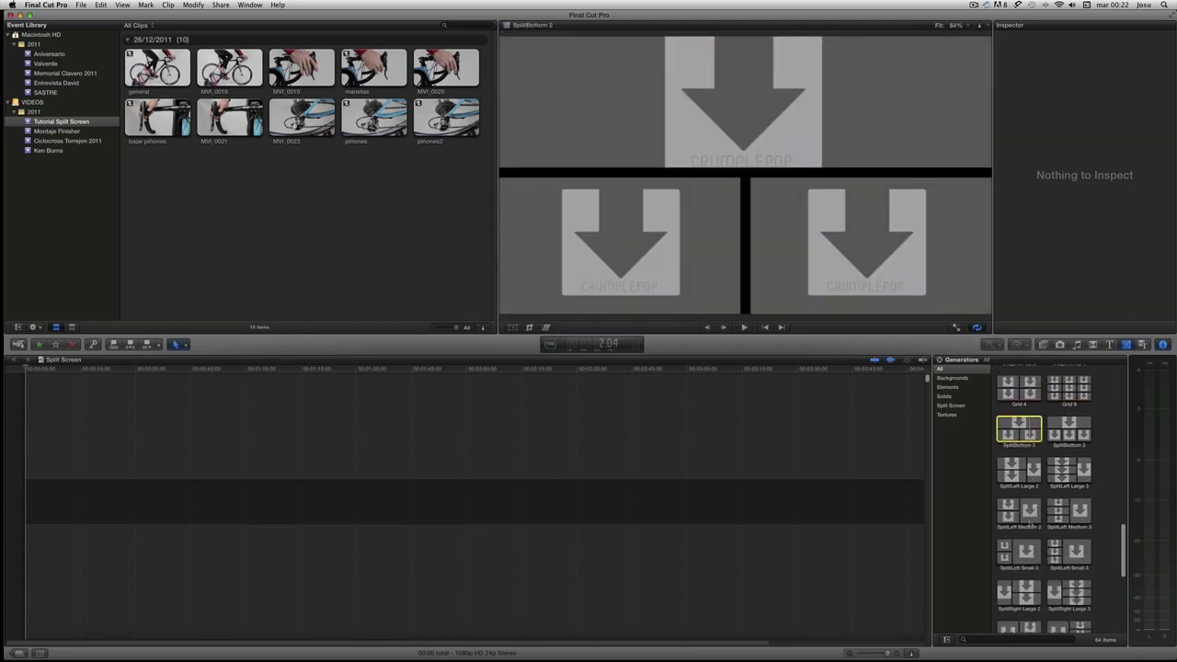
left_click(1021, 490)
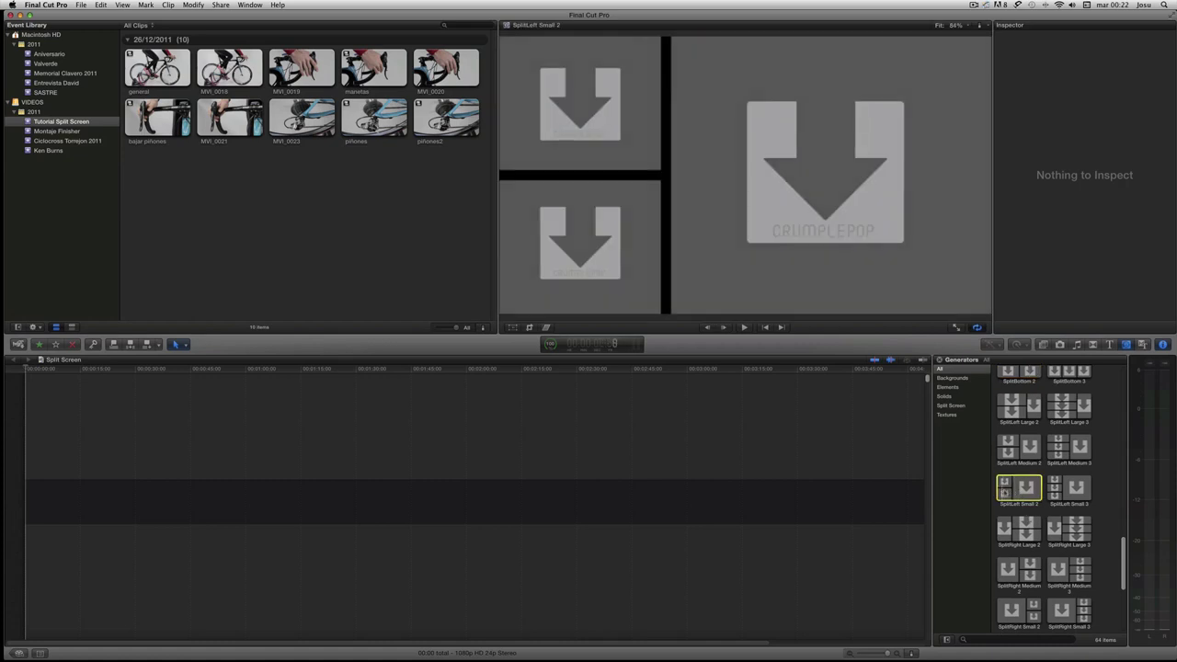
left_click(1058, 490)
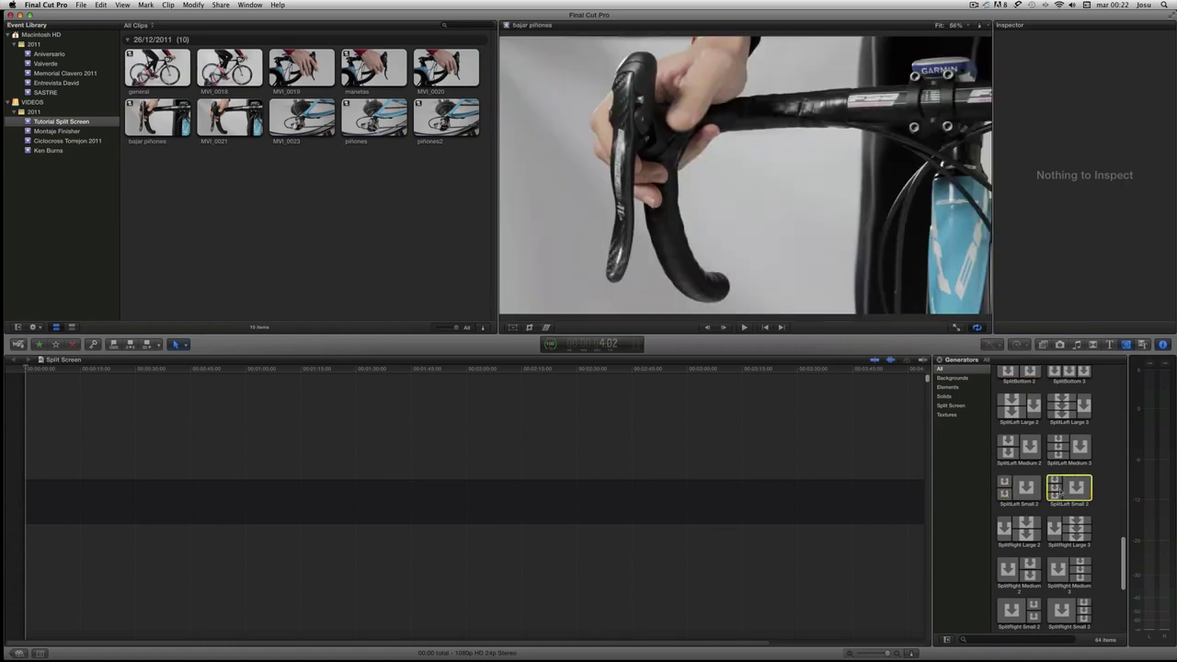
scroll(1062, 491, "down", 3)
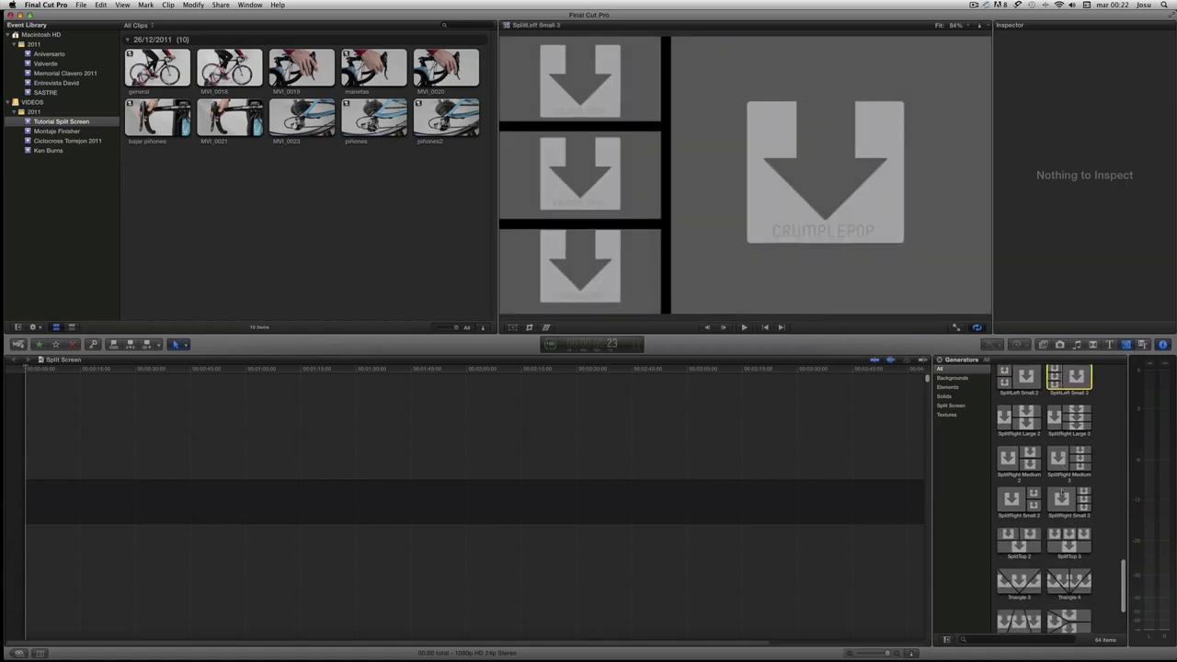
scroll(1062, 493, "down", 3)
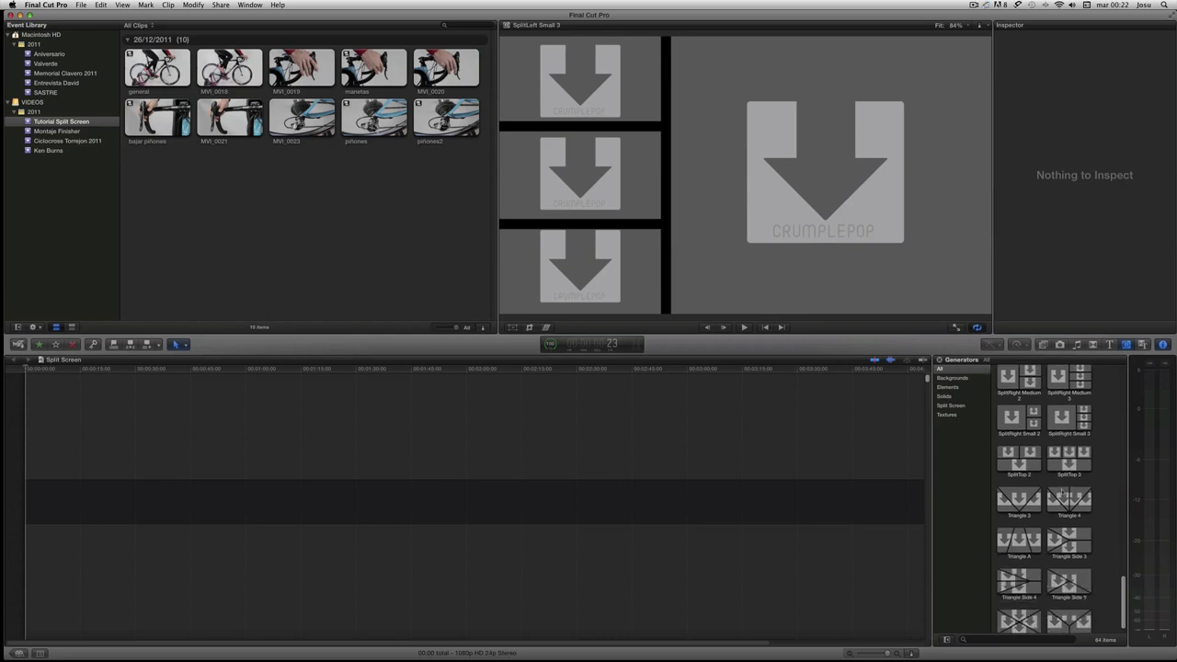
left_click(1059, 609)
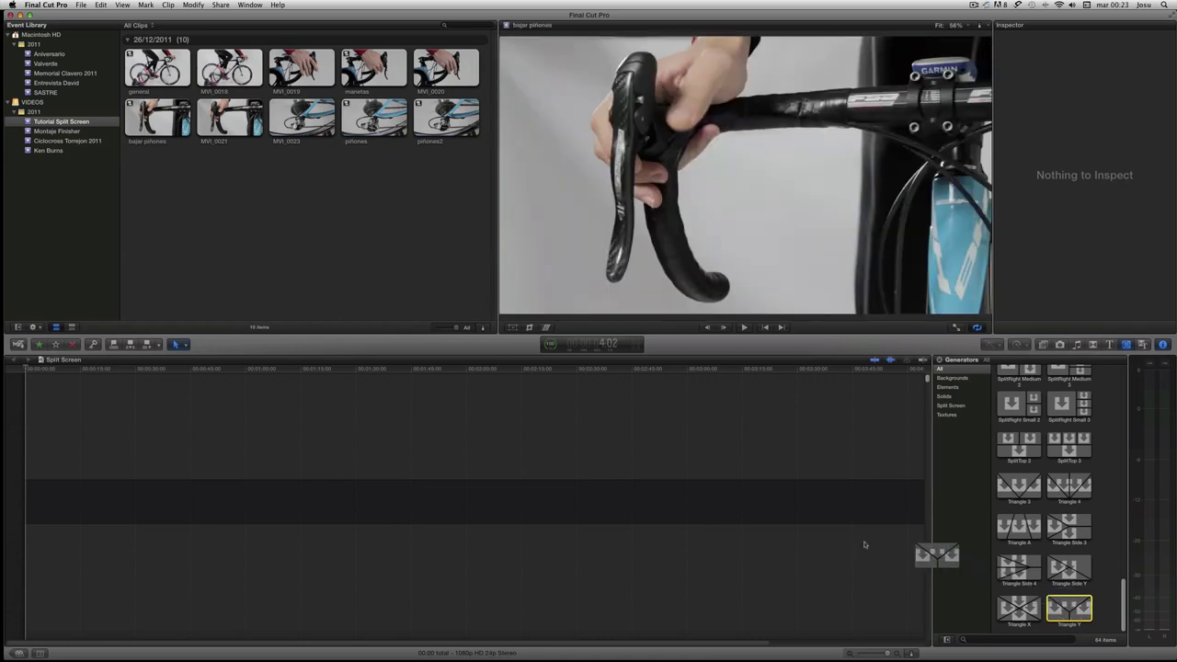
Add Triangle Y at the timeline start, set its duration to 15:00, and park the playhead at 7:00.
mouse_move(1070, 612)
left_mouse_down()
mouse_move(139, 492)
mouse_move(50, 502)
left_mouse_up()
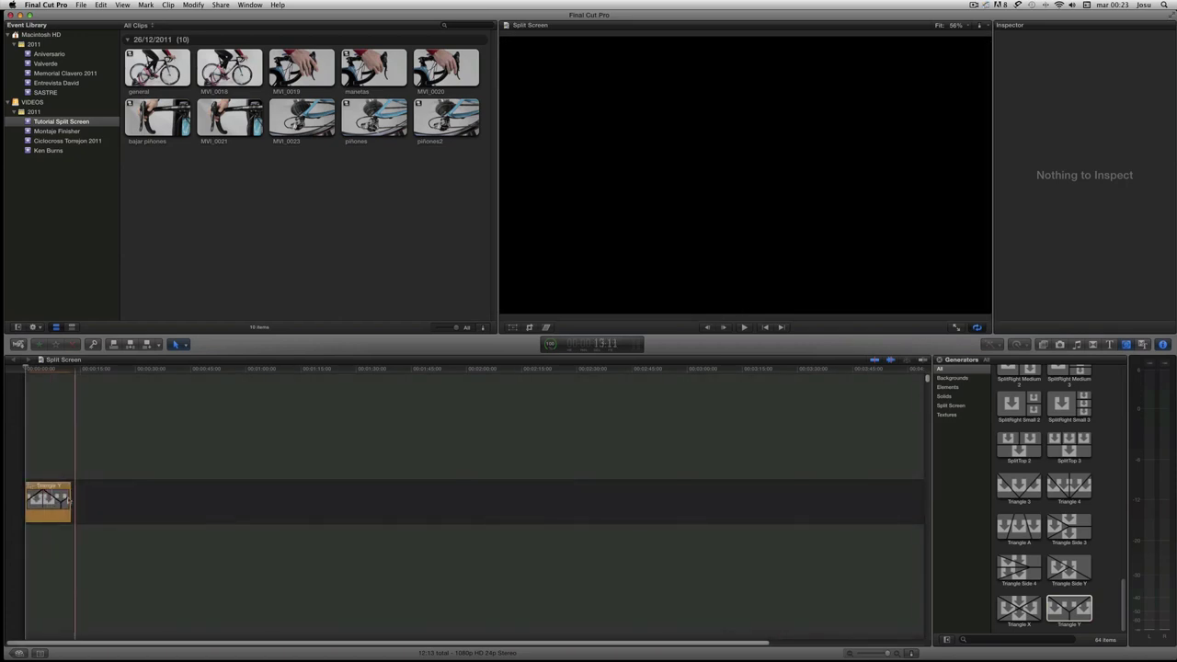
left_click(58, 501)
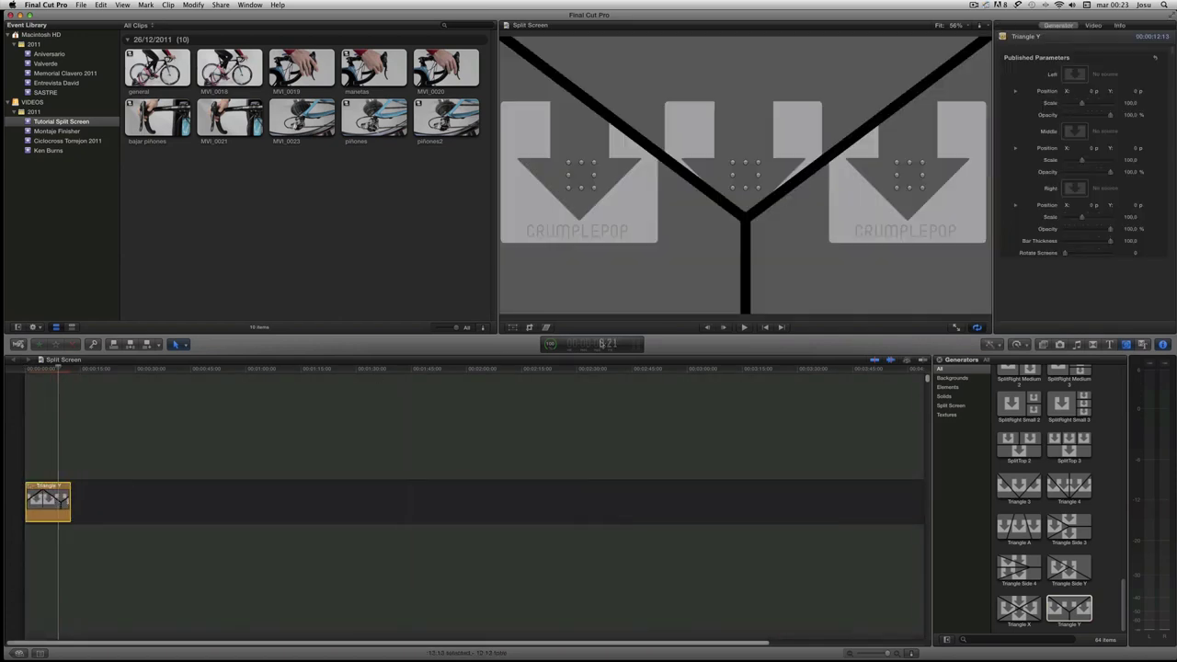
key("ctrl+d")
type("602")
key("Return")
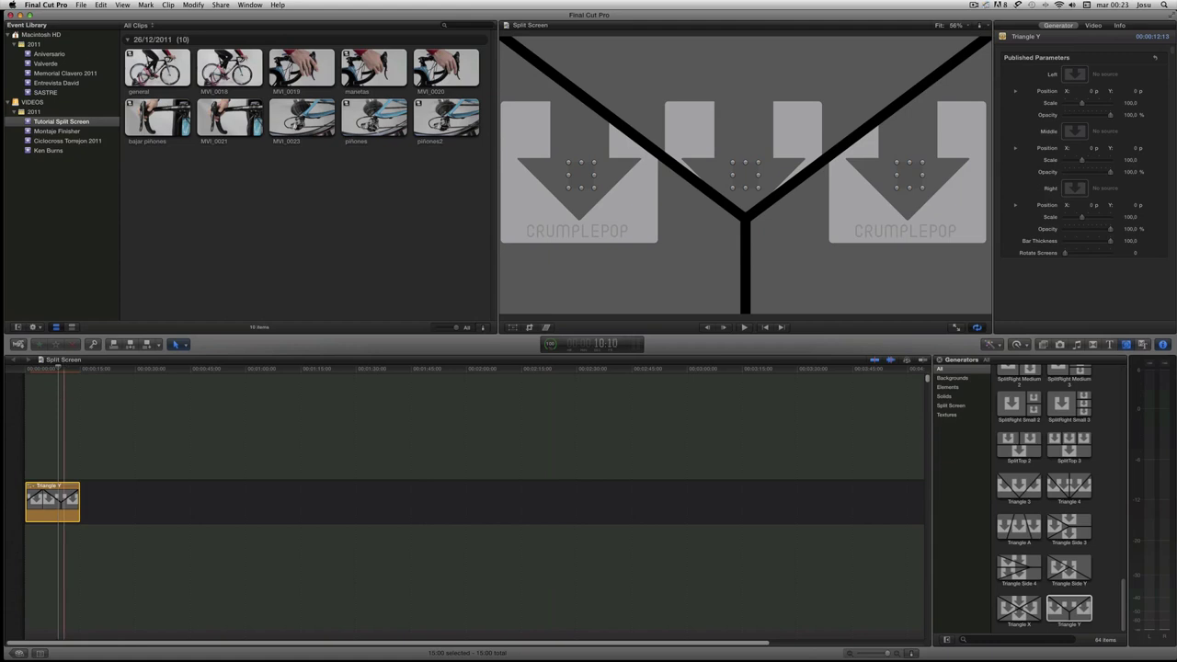
left_click(52, 367)
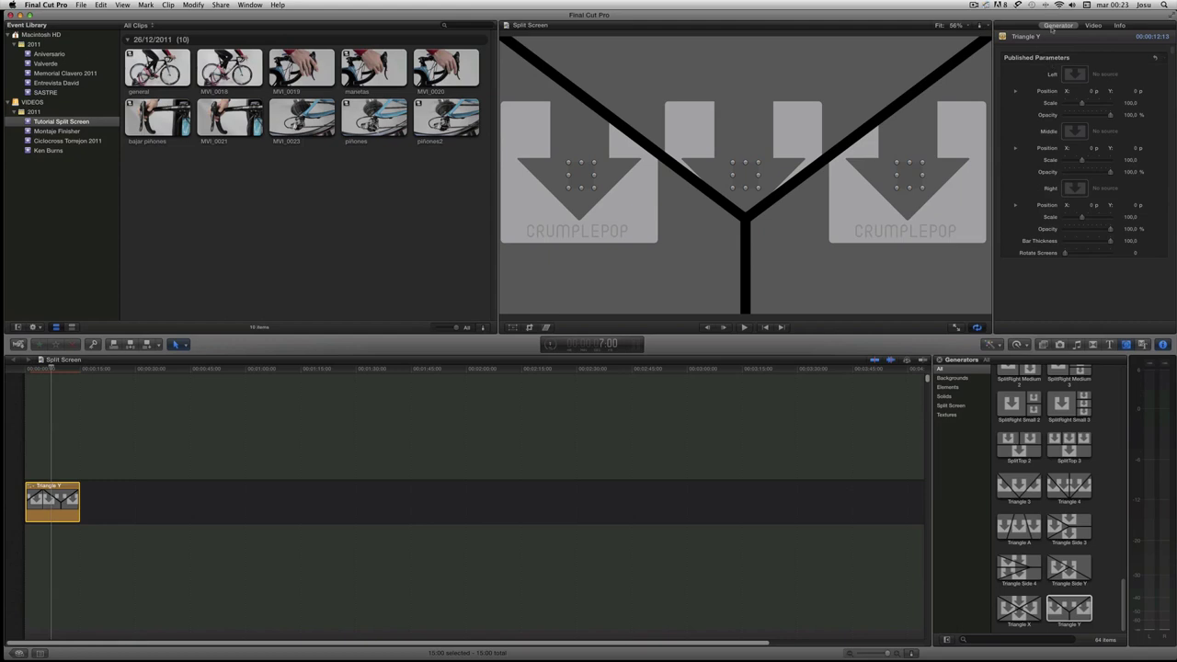
Assign the piñones clip to the left screen of Triangle Y.
left_click(1076, 75)
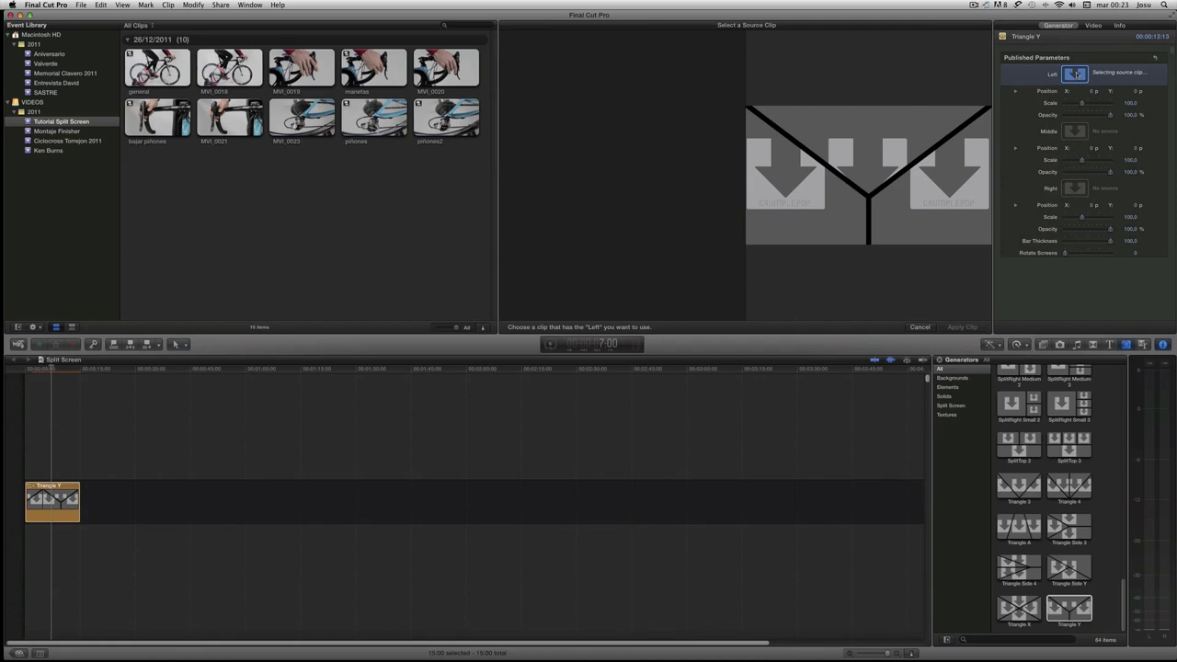
left_click(377, 117)
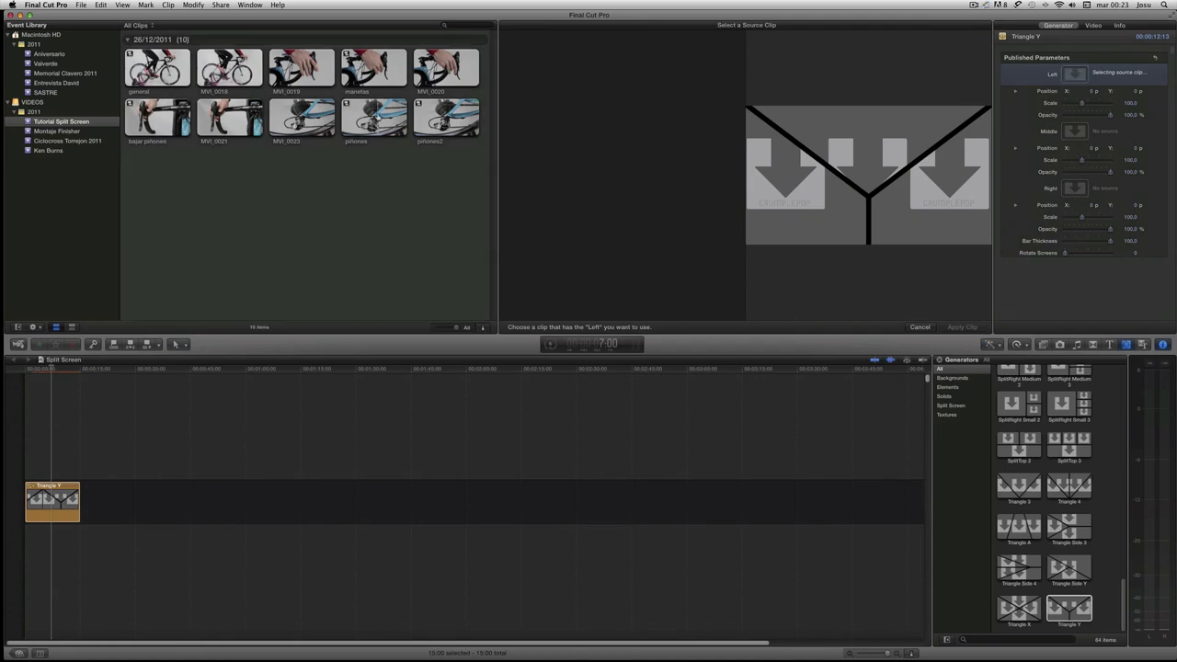
left_click(375, 116)
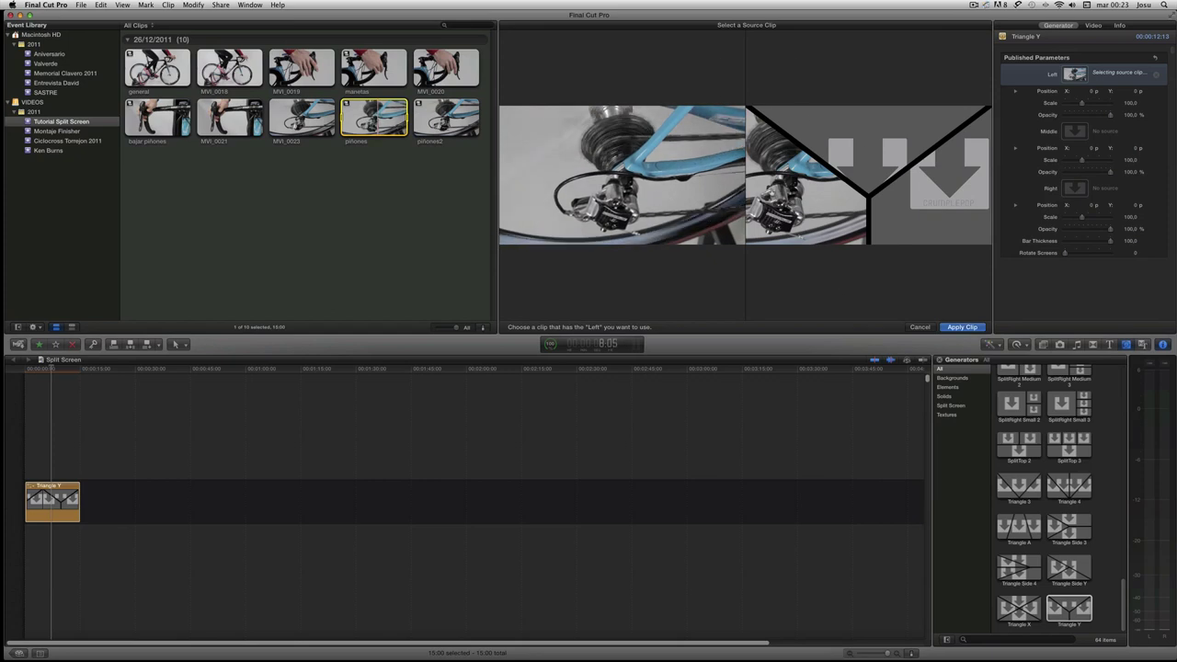
Assign the general clip to the middle screen after previewing it and trying MVI_0023.
left_click(1078, 134)
left_click(1078, 133)
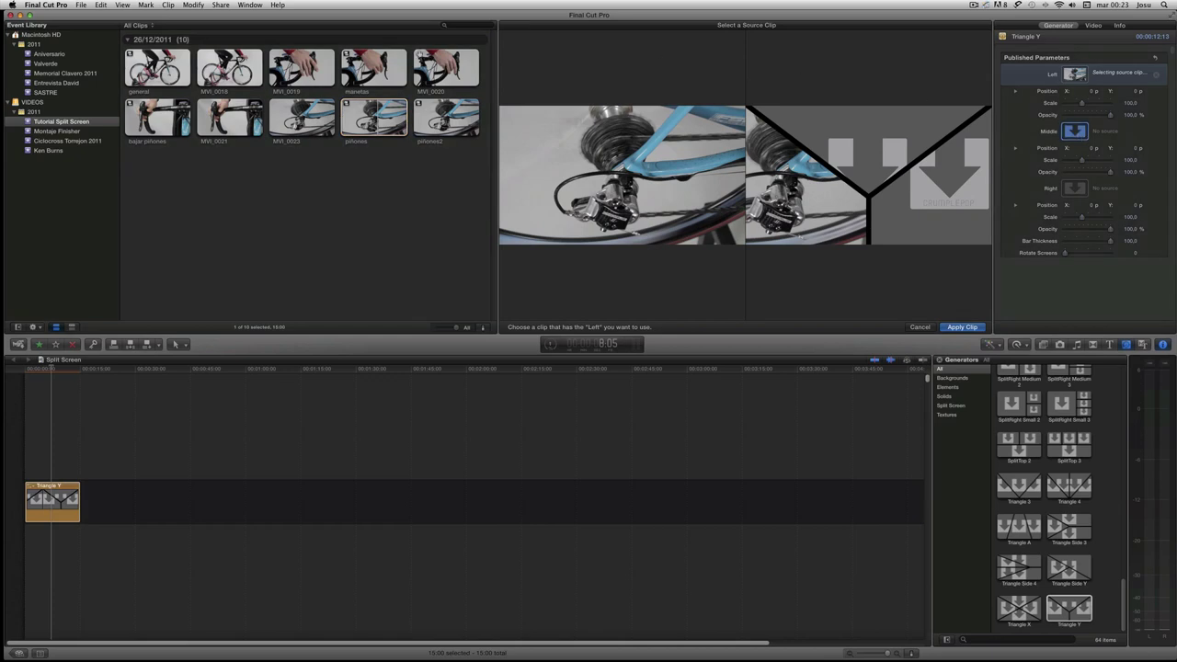
left_click(157, 67)
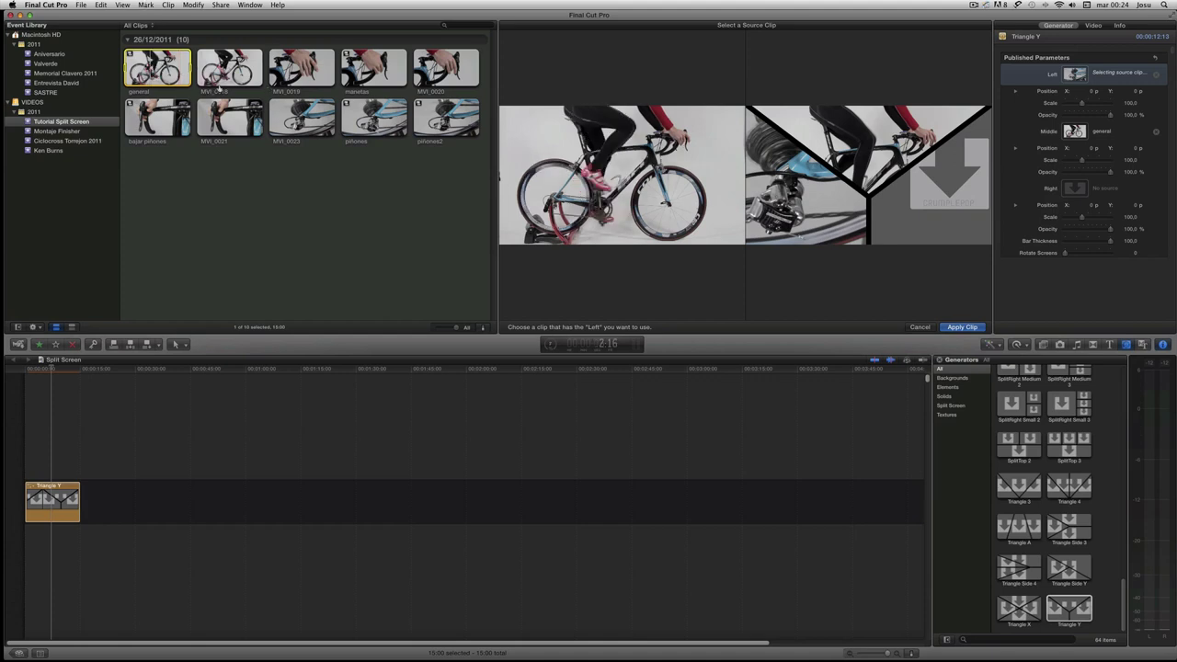
key("space")
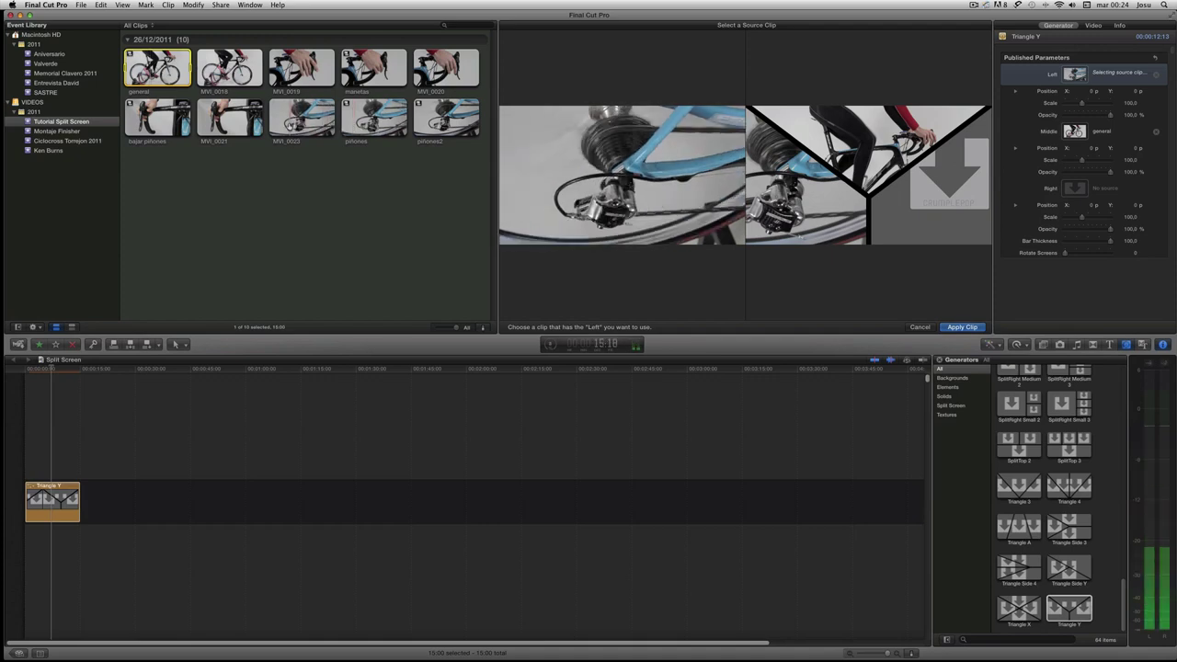
left_click(309, 123)
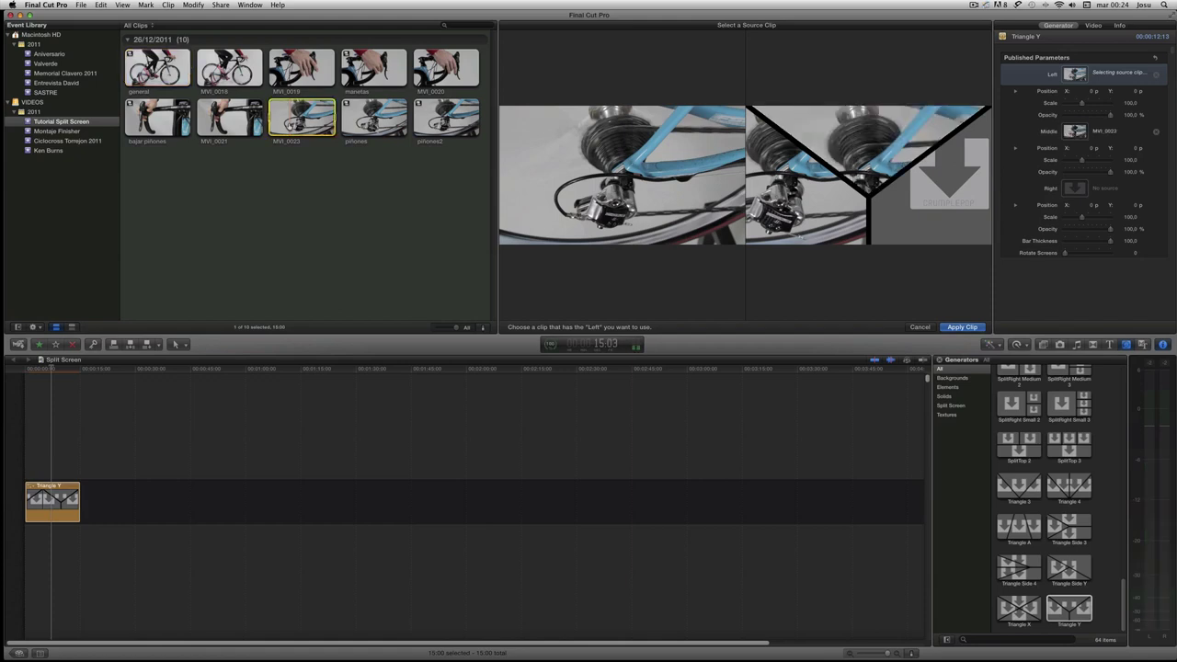
right_click(309, 124)
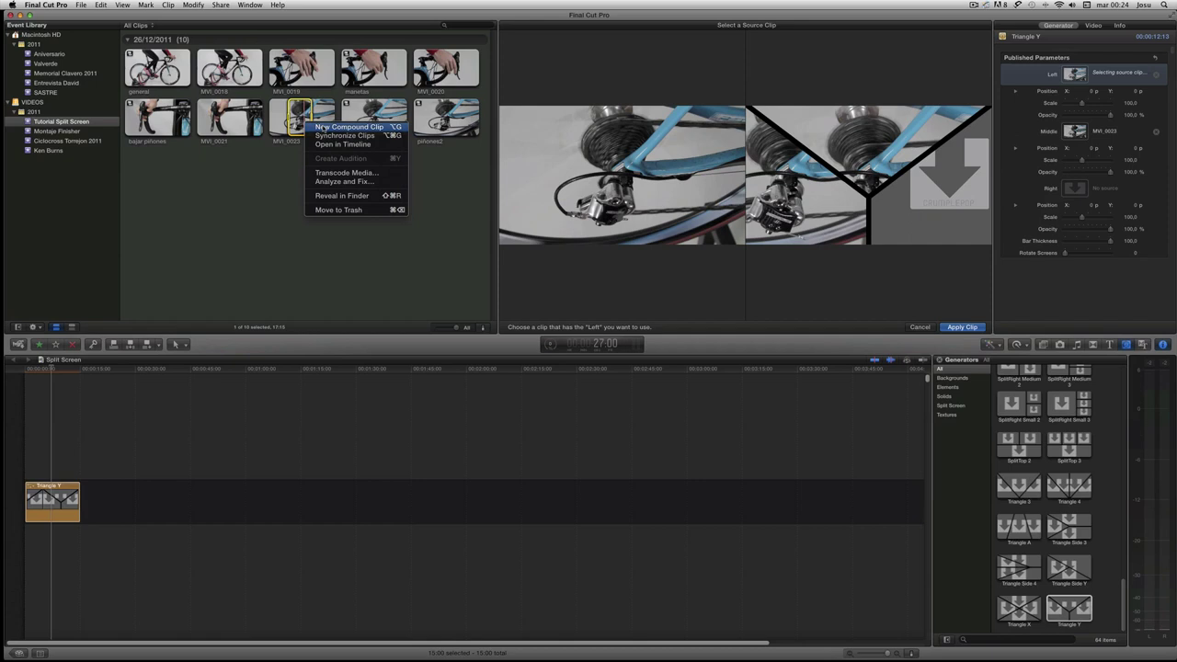
left_click(281, 168)
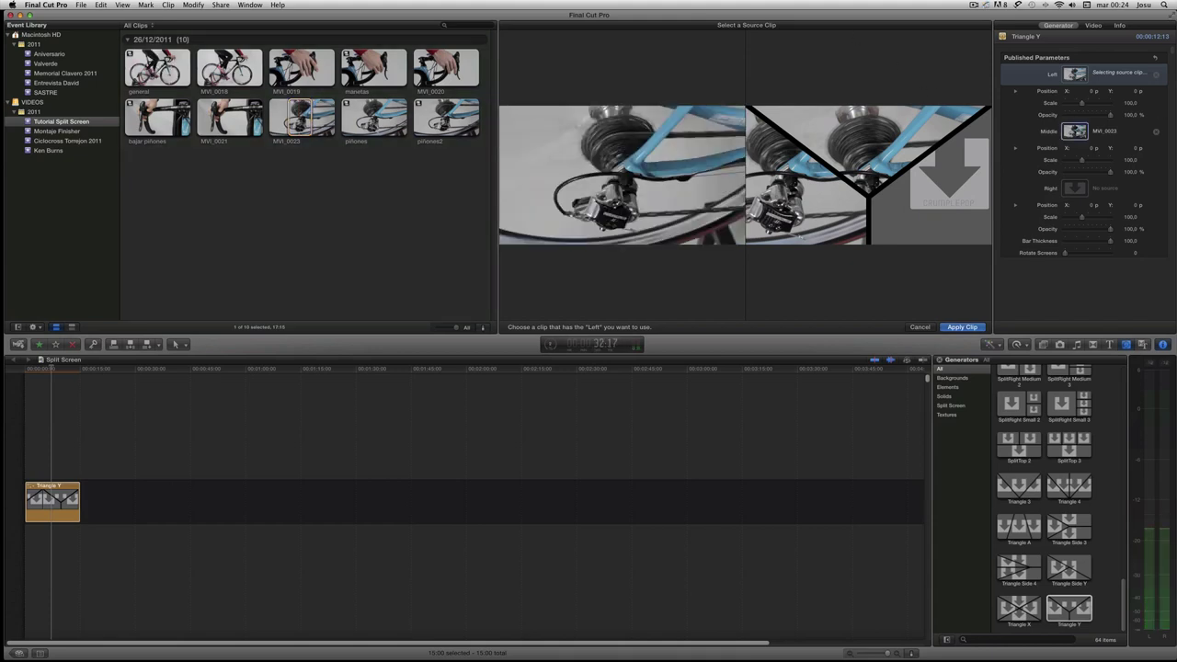
left_click(140, 88)
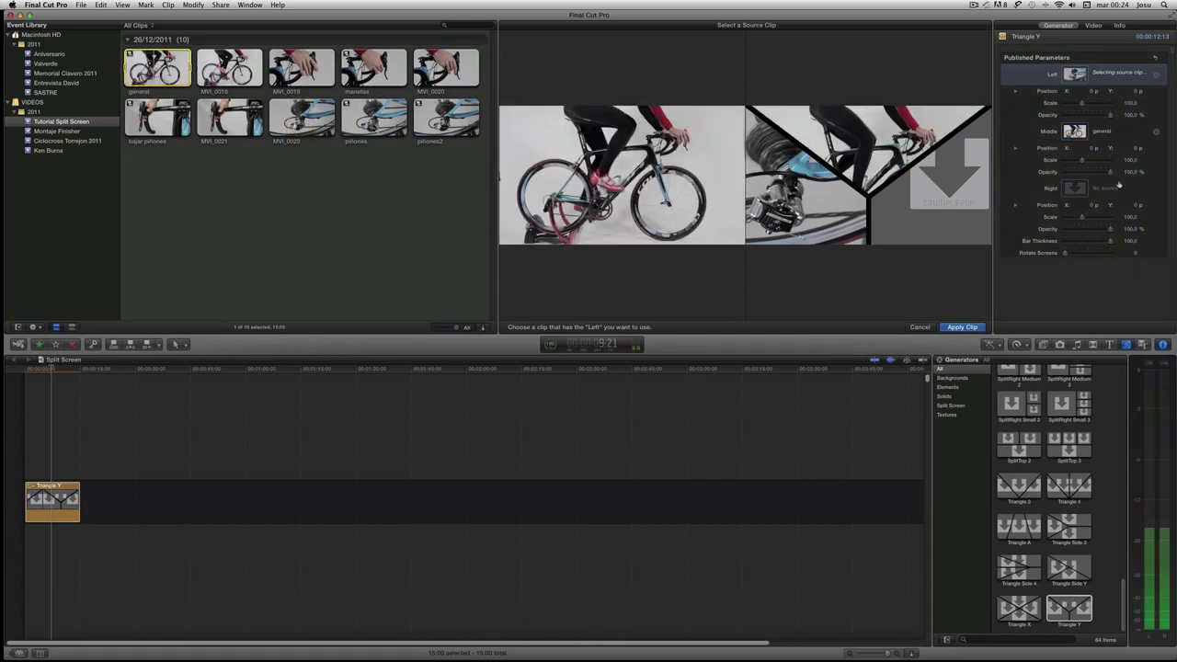
Assign the manetas clip to the right screen and apply the three clips.
left_click(1074, 188)
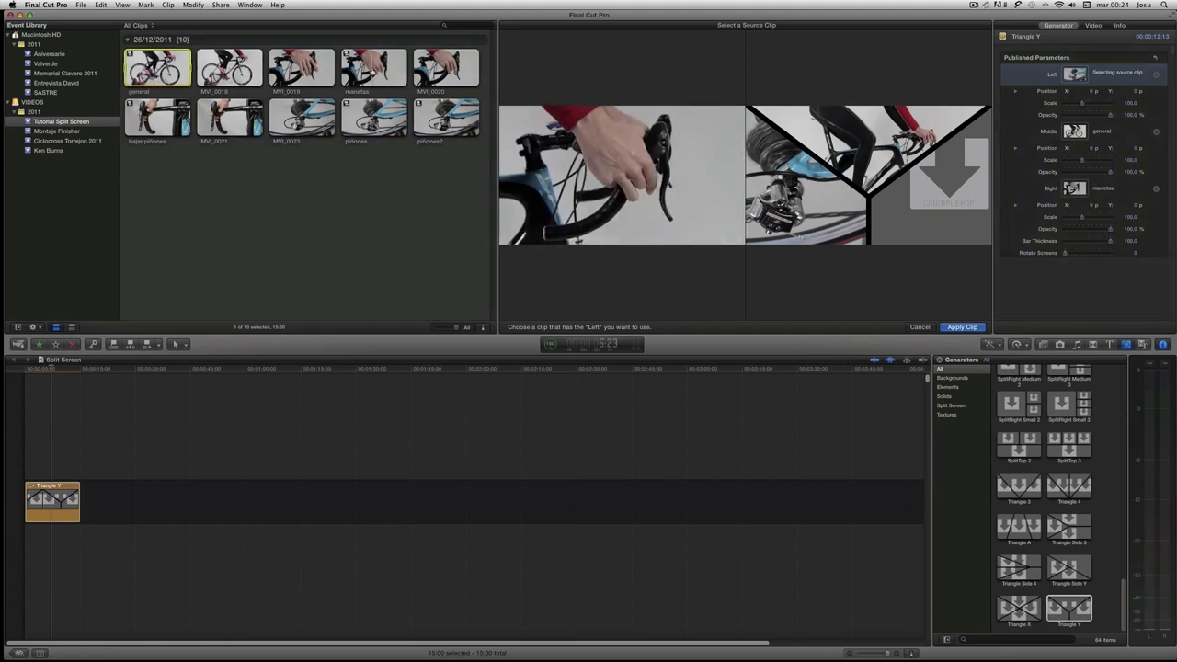
left_click(379, 64)
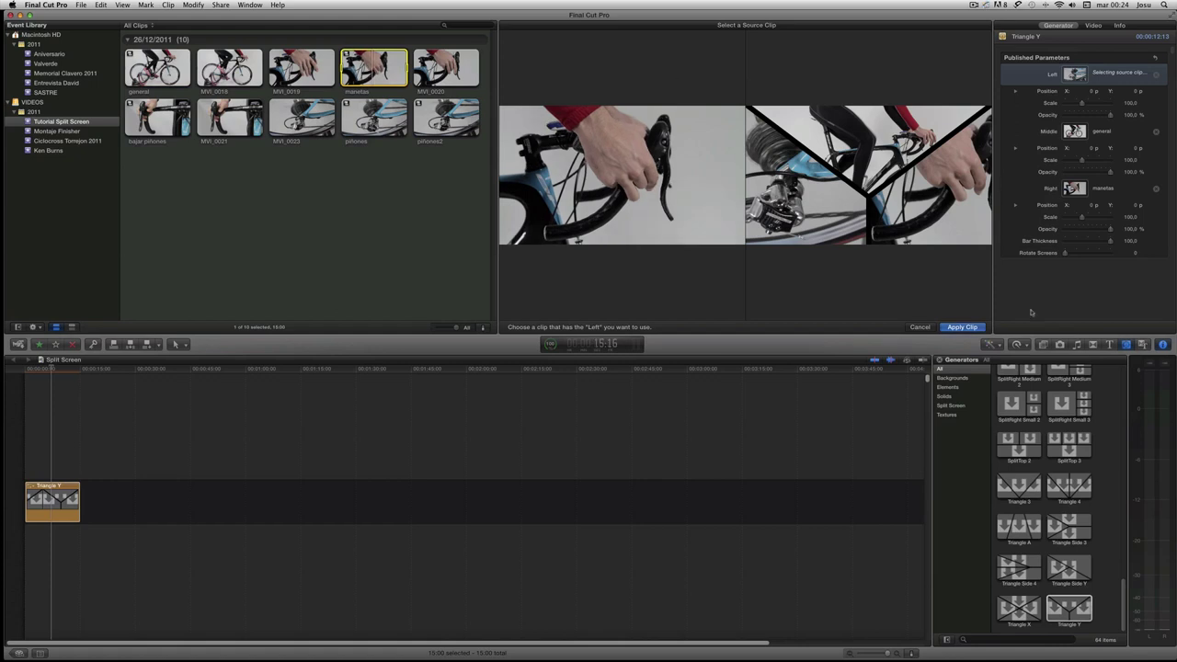
left_click(968, 328)
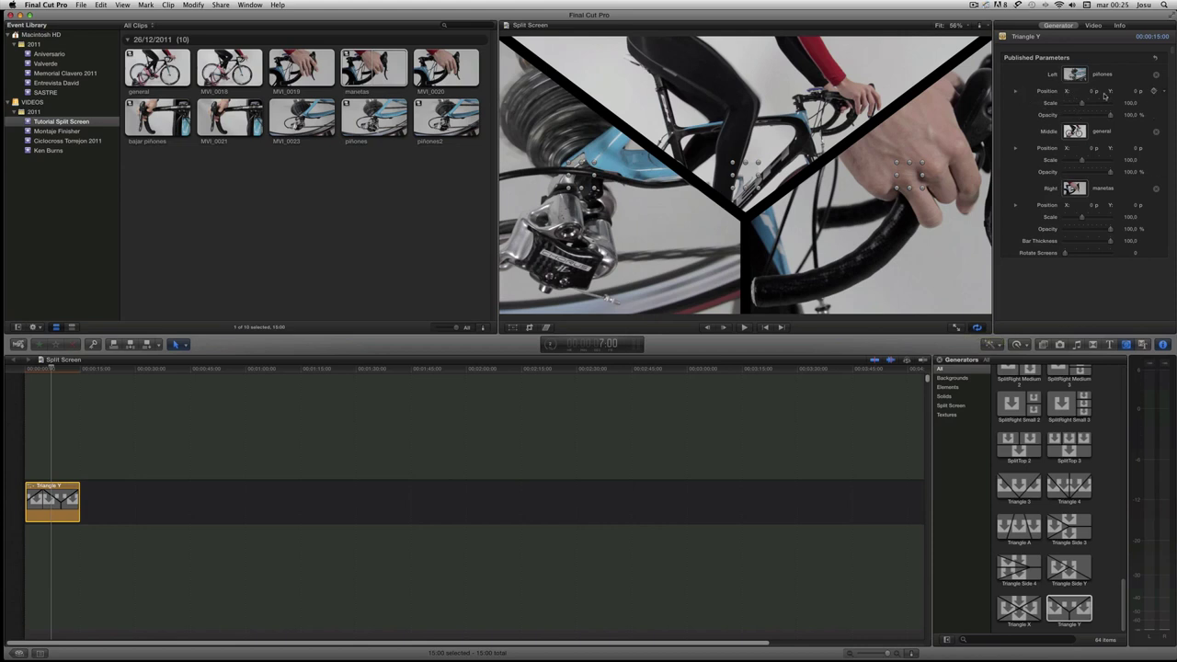
Shift the left piñones image's X and Y position.
left_click(1017, 94)
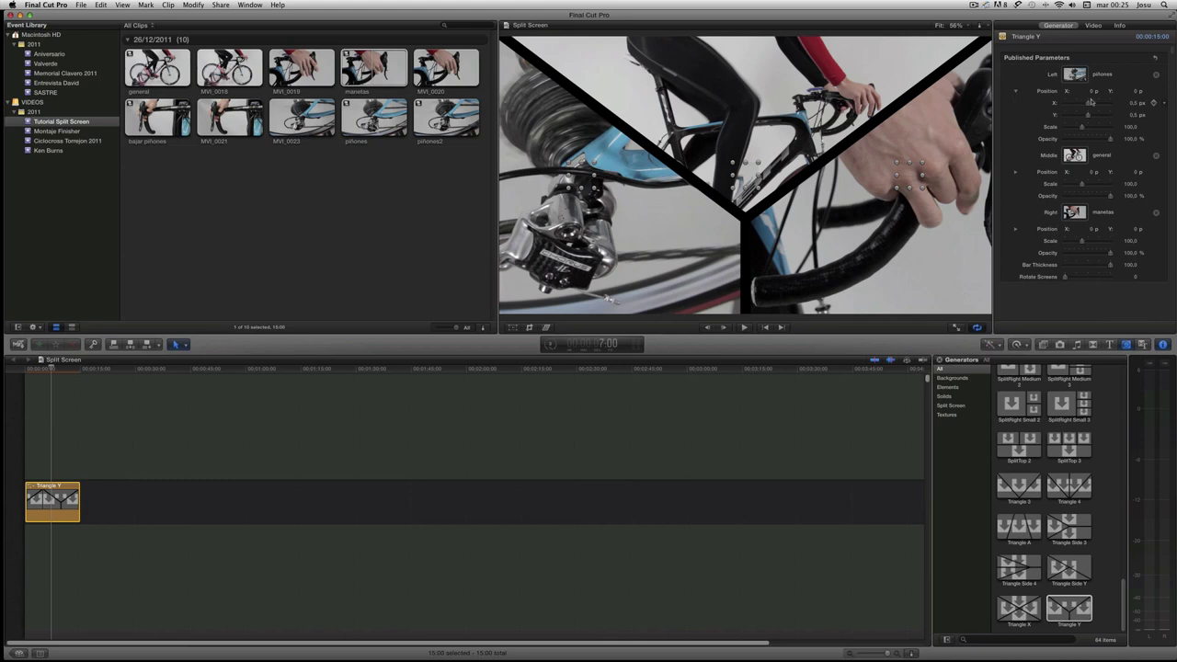
mouse_move(1088, 105)
left_mouse_down()
mouse_move(1073, 105)
mouse_move(1094, 107)
left_mouse_up()
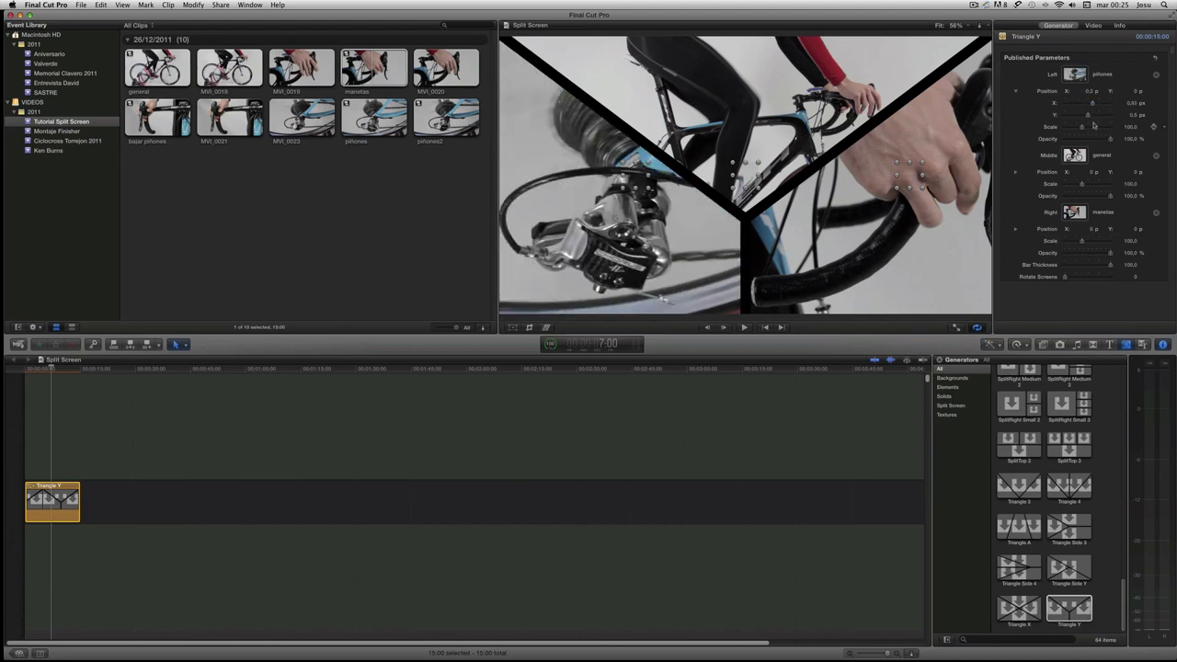
left_click_drag(1092, 116, 1085, 120)
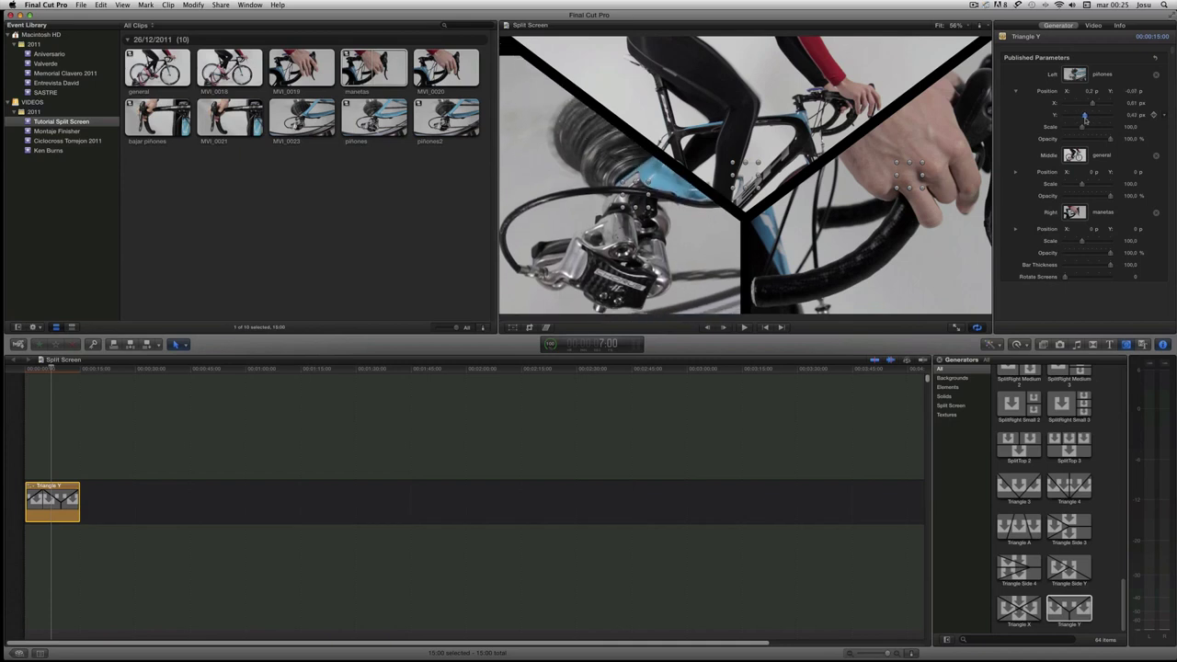
Enlarge the middle general image and nudge its X position slightly left.
left_click_drag(1078, 186, 1059, 183)
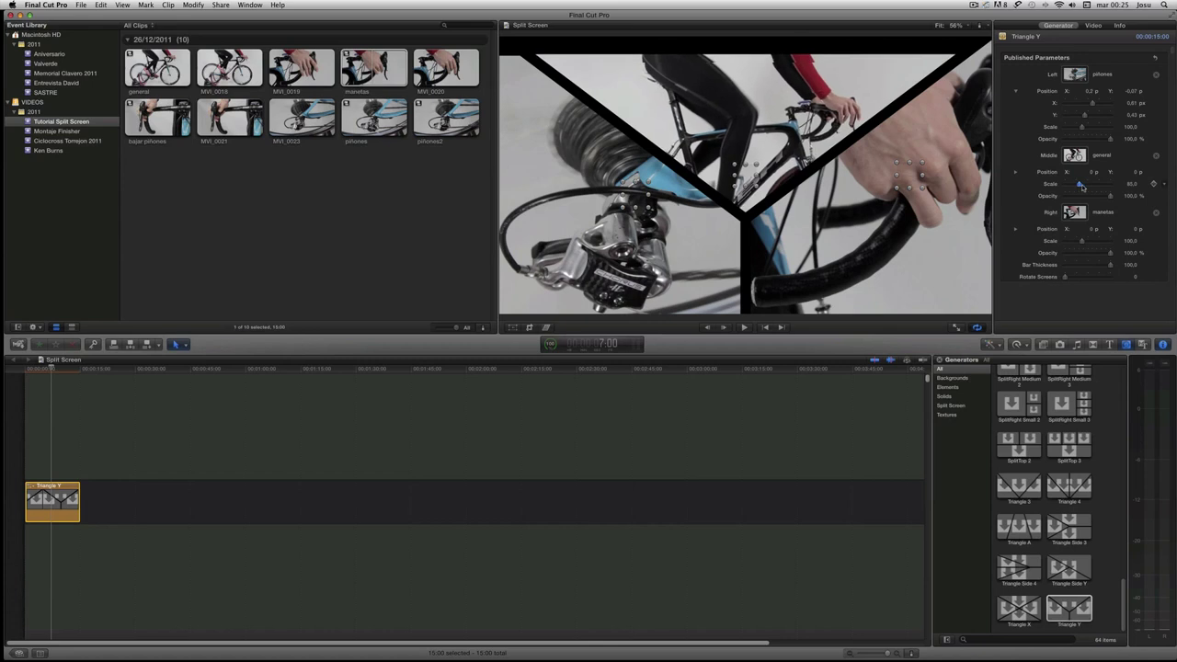
left_click(1016, 173)
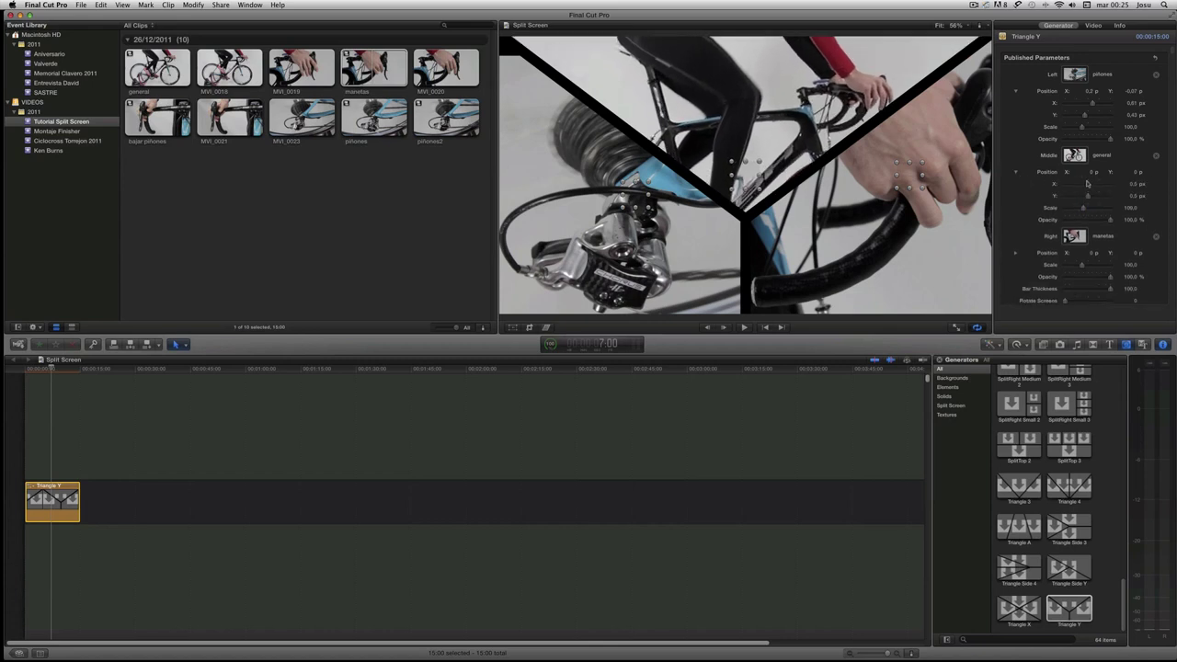
left_click_drag(1089, 184, 1086, 196)
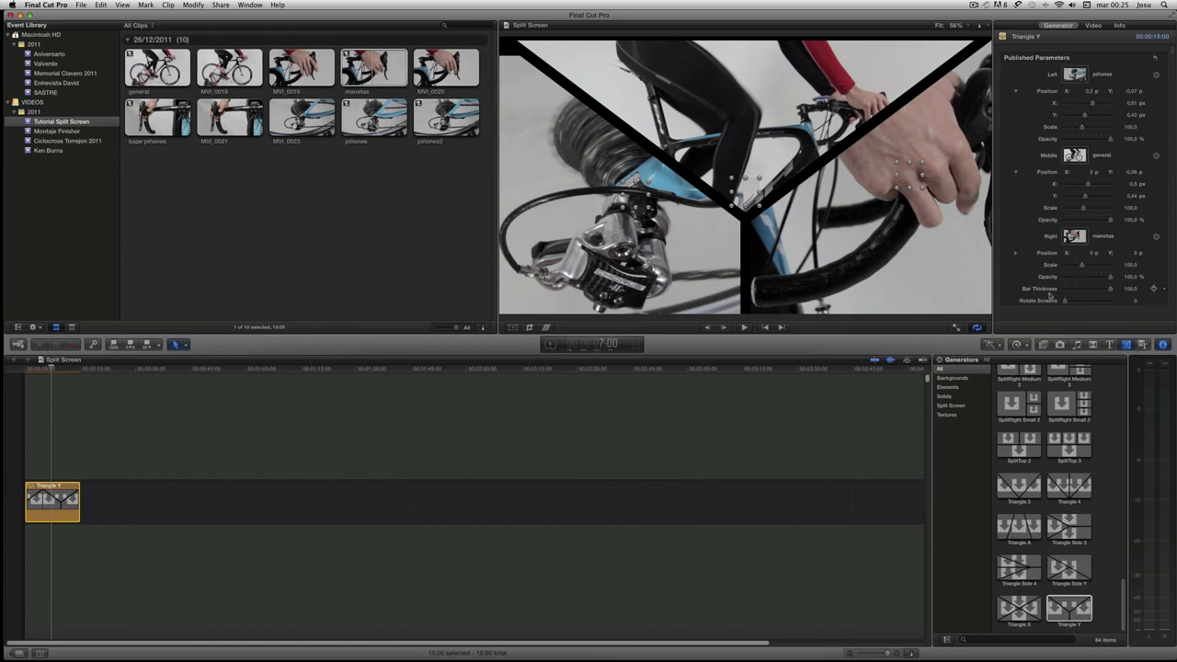
mouse_move(1109, 291)
left_mouse_down()
mouse_move(1064, 294)
mouse_move(1110, 289)
left_mouse_up()
left_click_drag(1066, 303, 1082, 301)
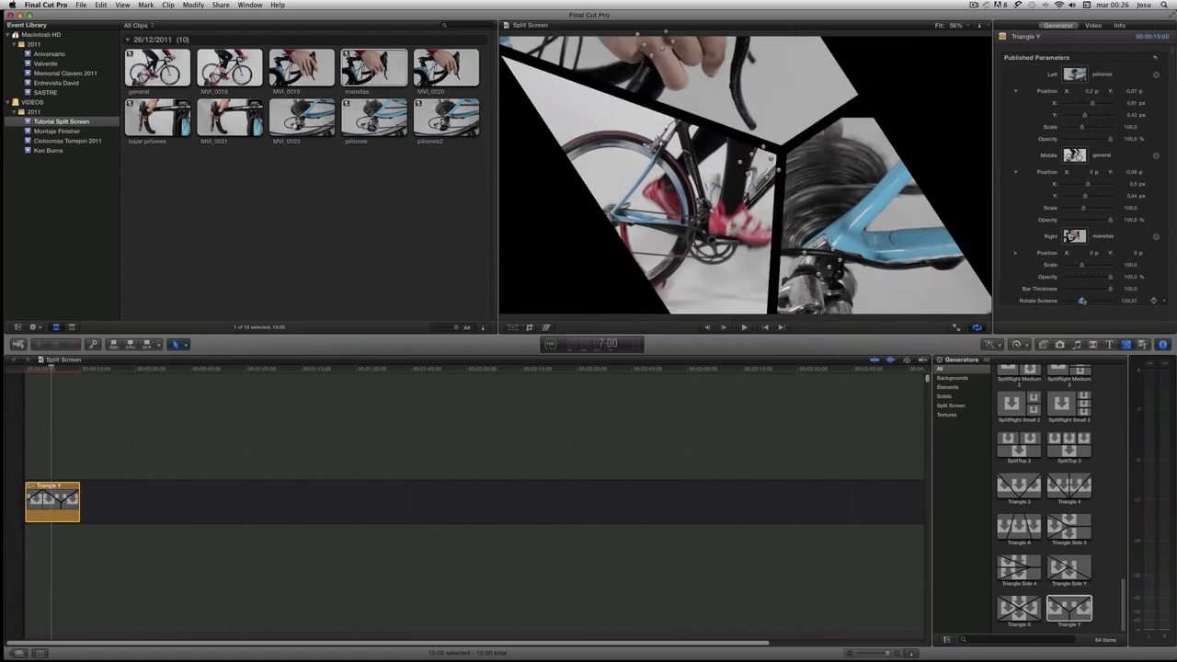
mouse_move(1083, 301)
left_mouse_down()
mouse_move(1110, 289)
mouse_move(1057, 310)
left_mouse_up()
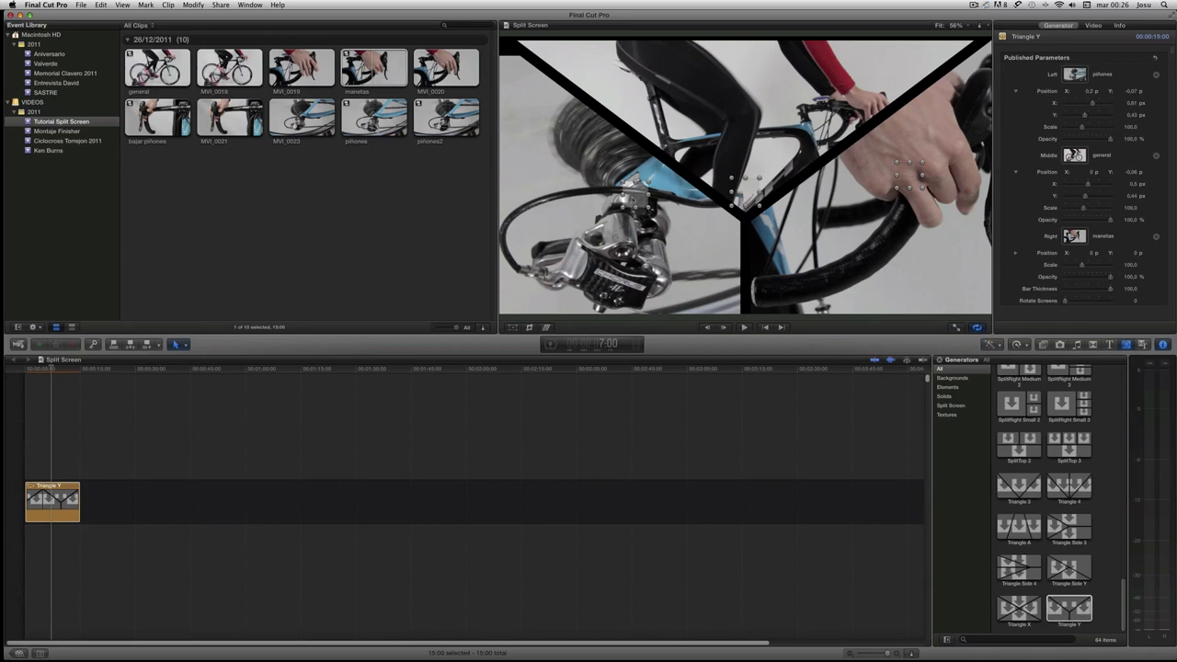
Reframe the derailleur footage in the left triangle, keeping it at 100 scale.
mouse_move(632, 191)
left_mouse_down()
mouse_move(607, 189)
mouse_move(631, 296)
mouse_move(622, 202)
left_mouse_up()
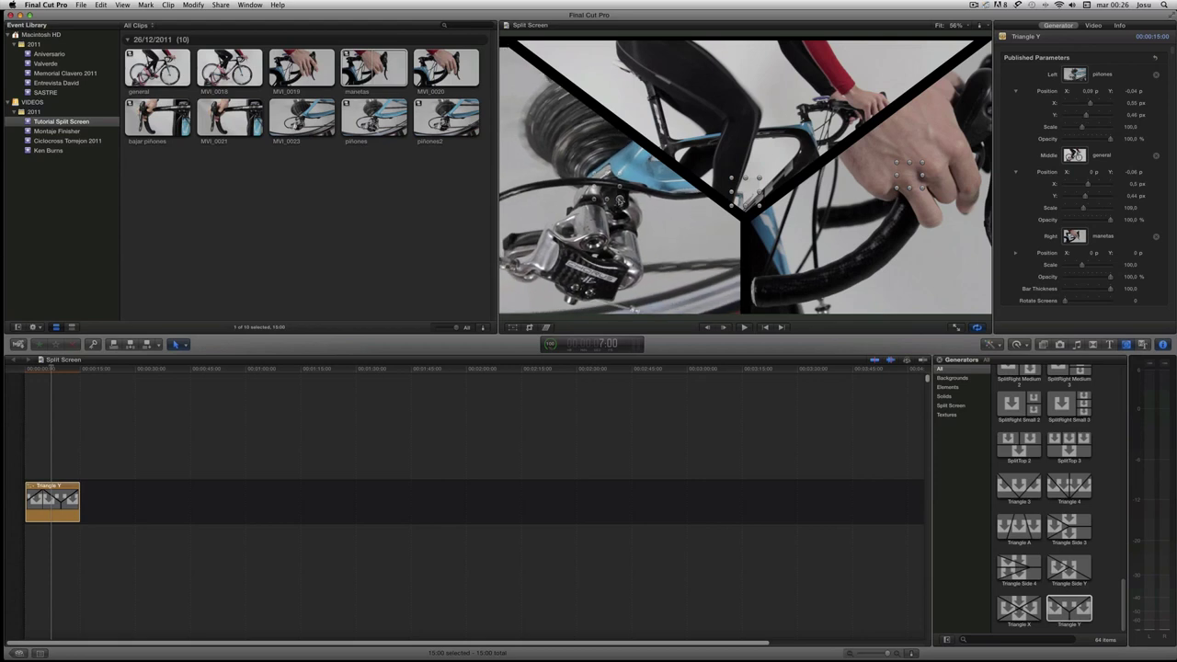
left_click_drag(622, 202, 626, 219)
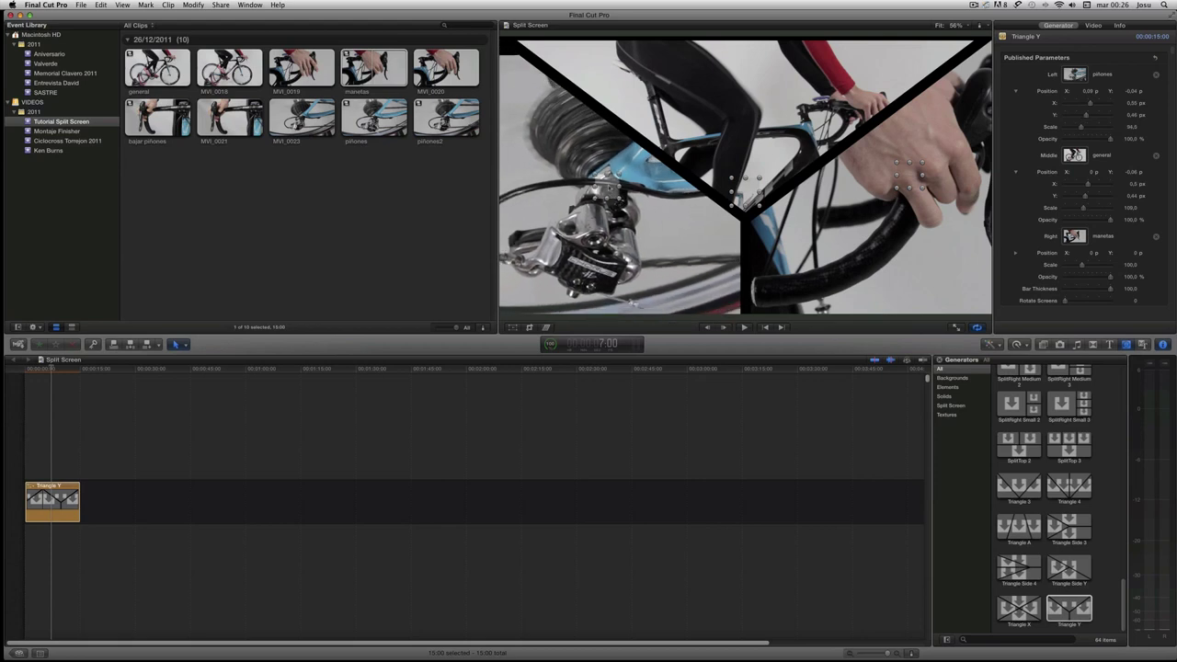
left_click_drag(627, 301, 626, 291)
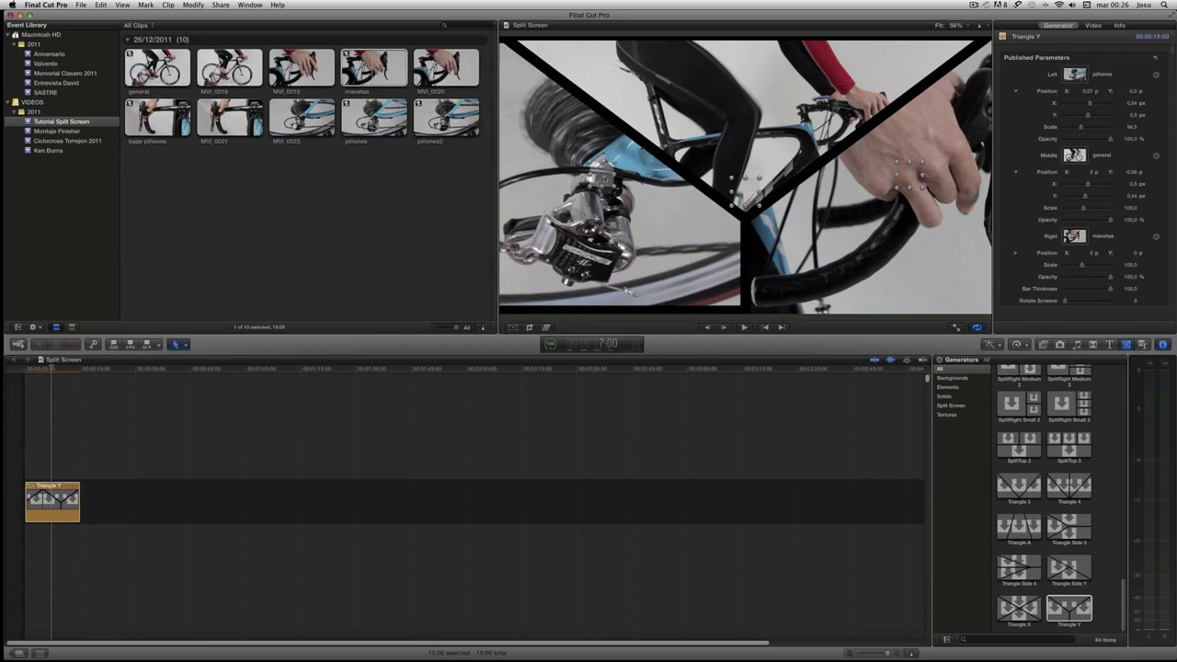
left_click_drag(615, 188, 616, 186)
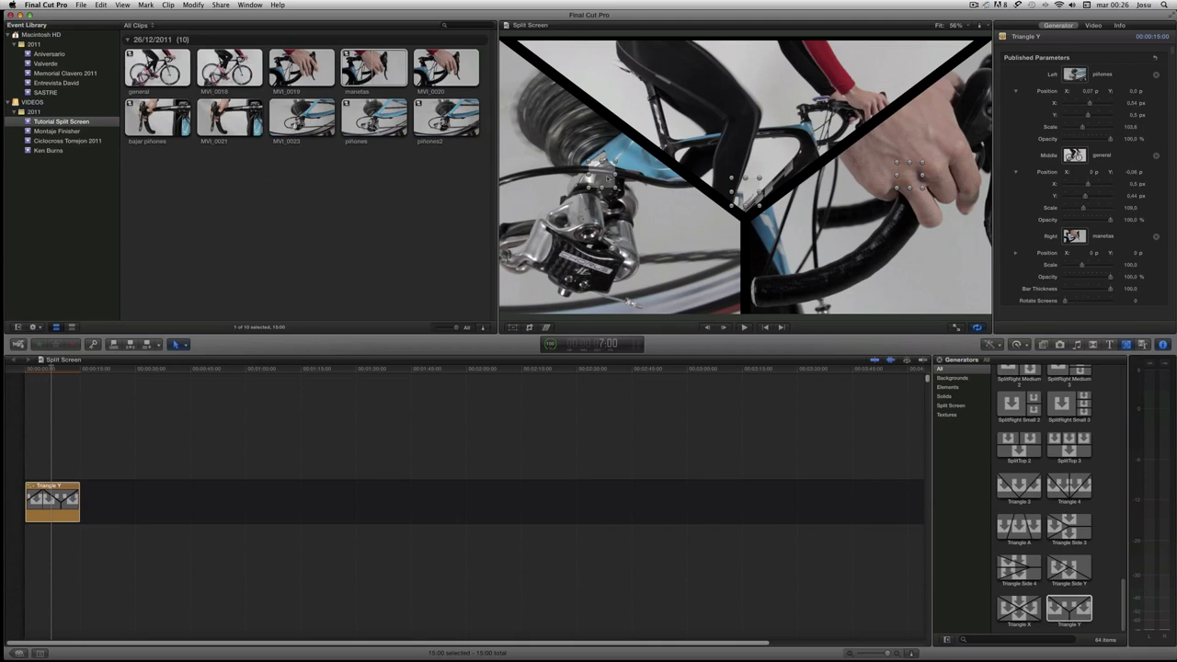
left_click_drag(629, 300, 625, 300)
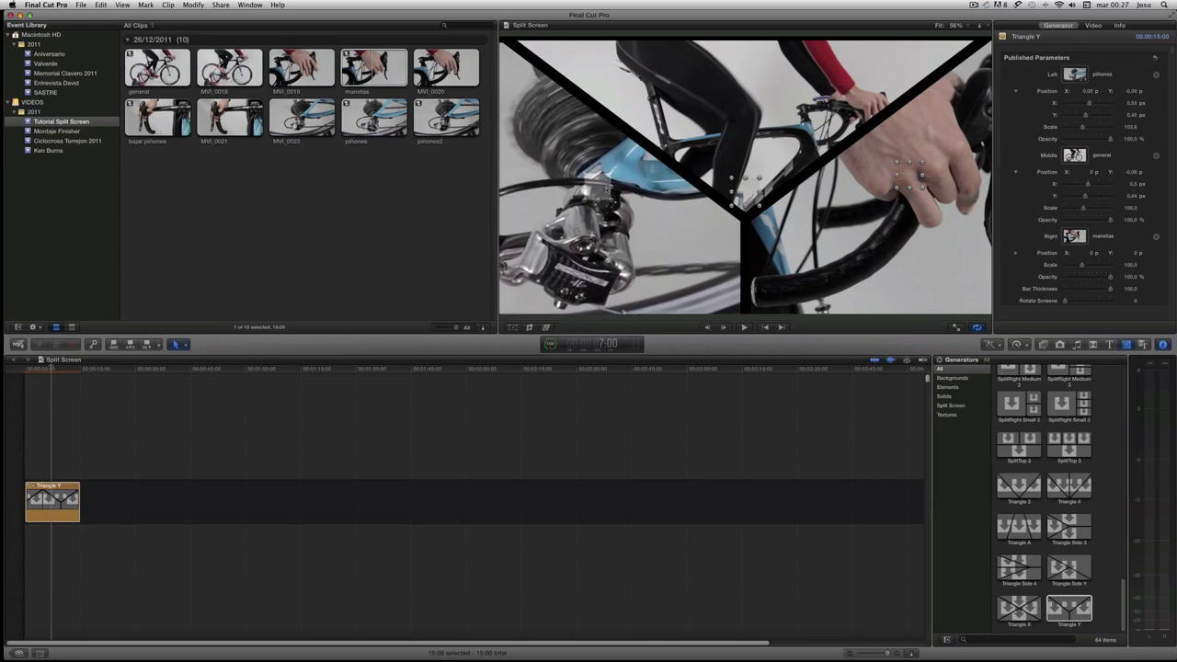
left_click_drag(608, 187, 605, 183)
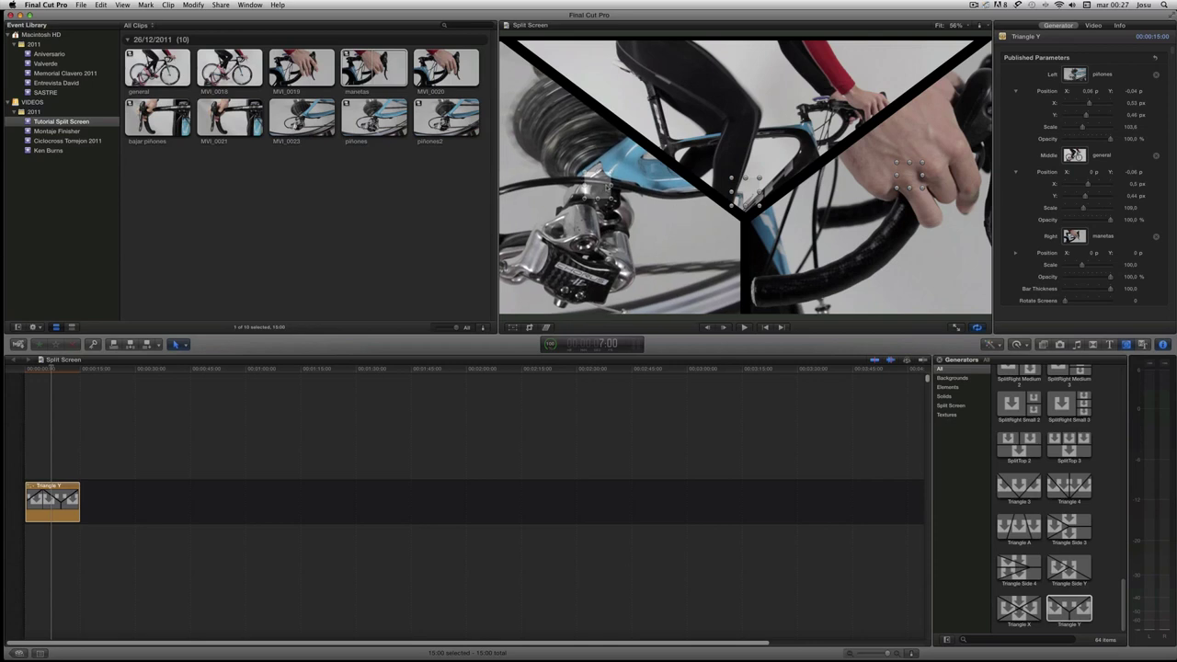
Move the bike-frame footage up in the middle triangle and shift the hand footage left in the right.
mouse_move(752, 190)
left_mouse_down()
mouse_move(745, 93)
mouse_move(764, 110)
mouse_move(746, 95)
left_mouse_up()
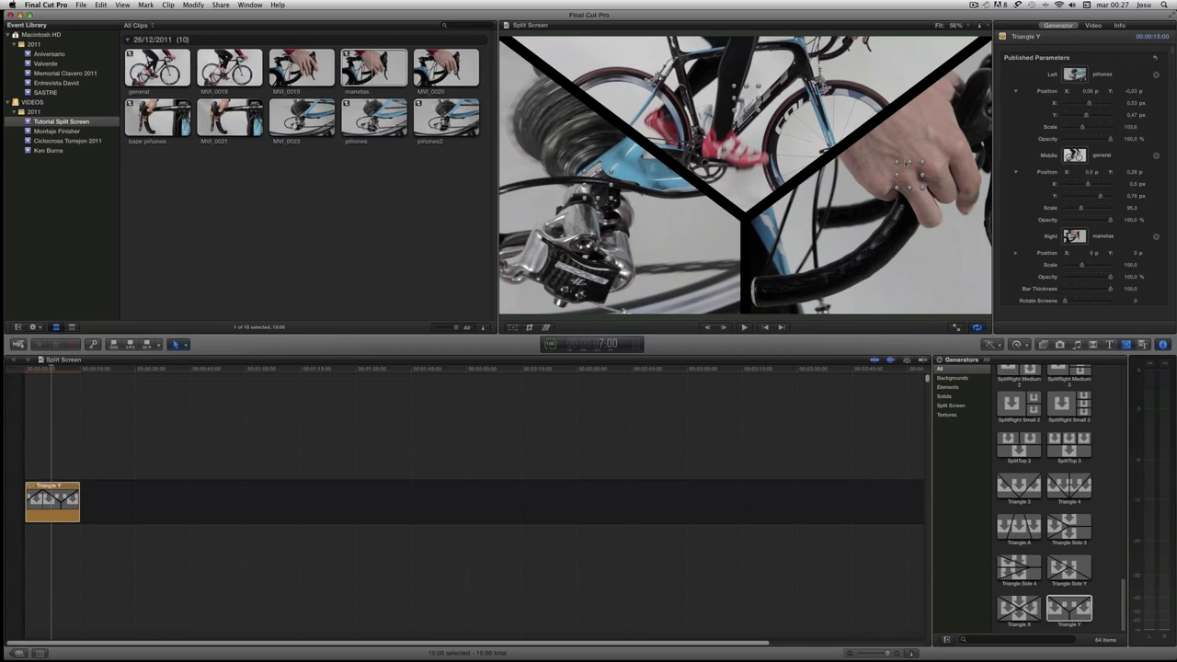
left_click_drag(910, 174, 891, 184)
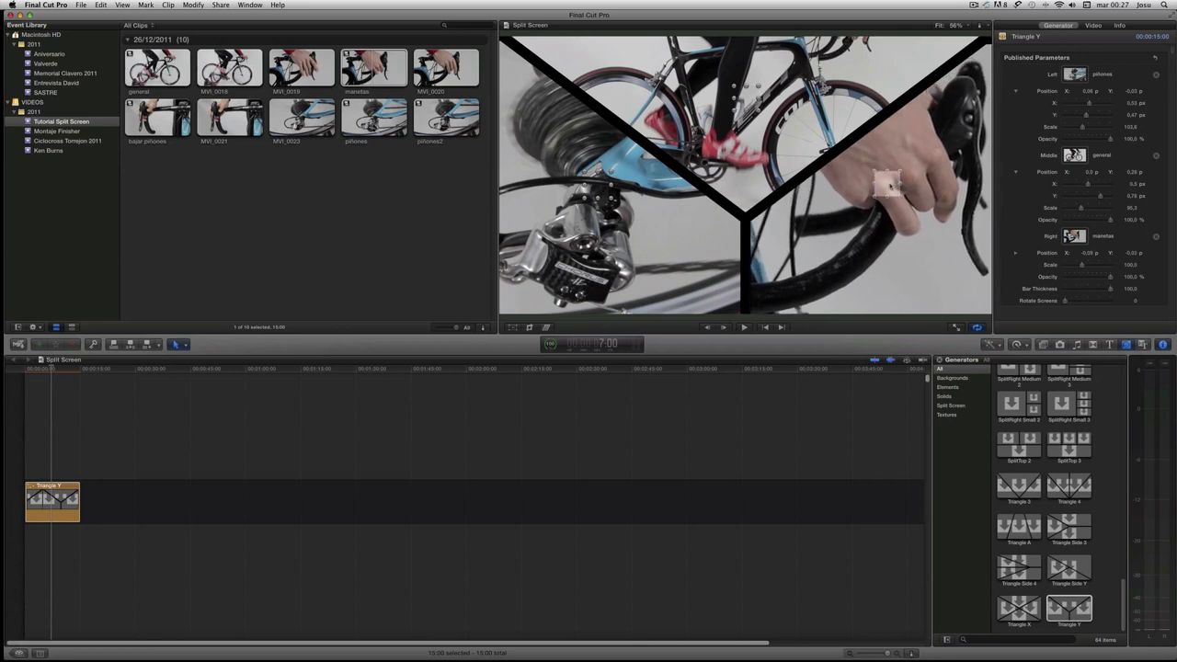
left_click_drag(889, 183, 897, 172)
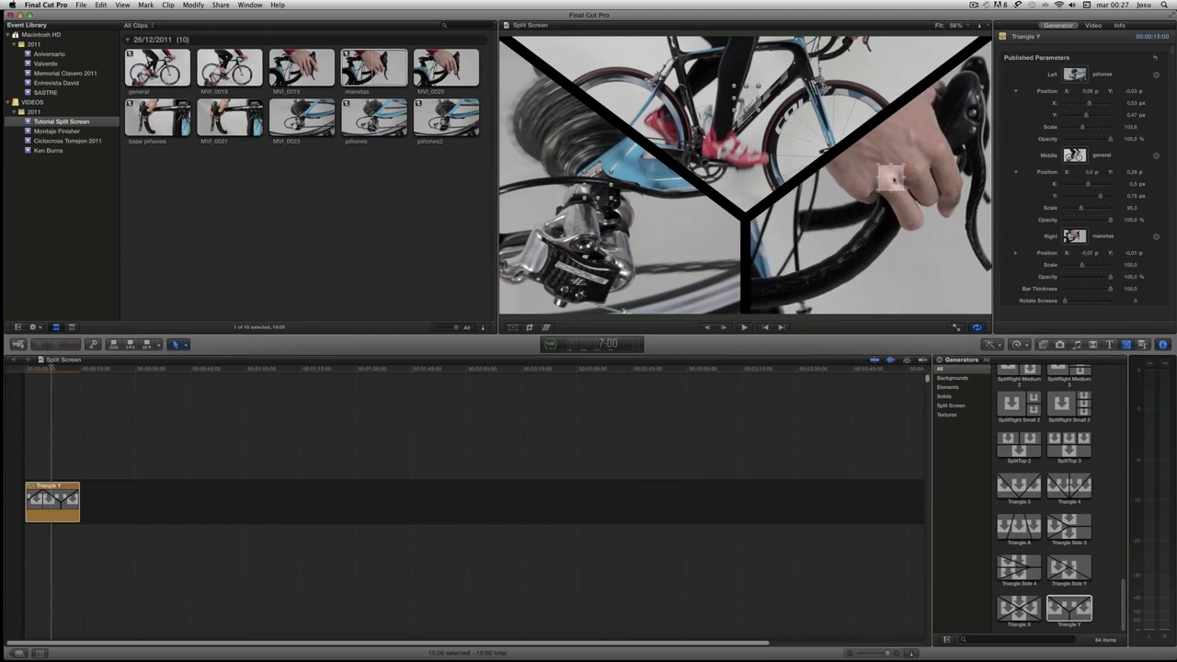
left_click_drag(895, 175, 893, 180)
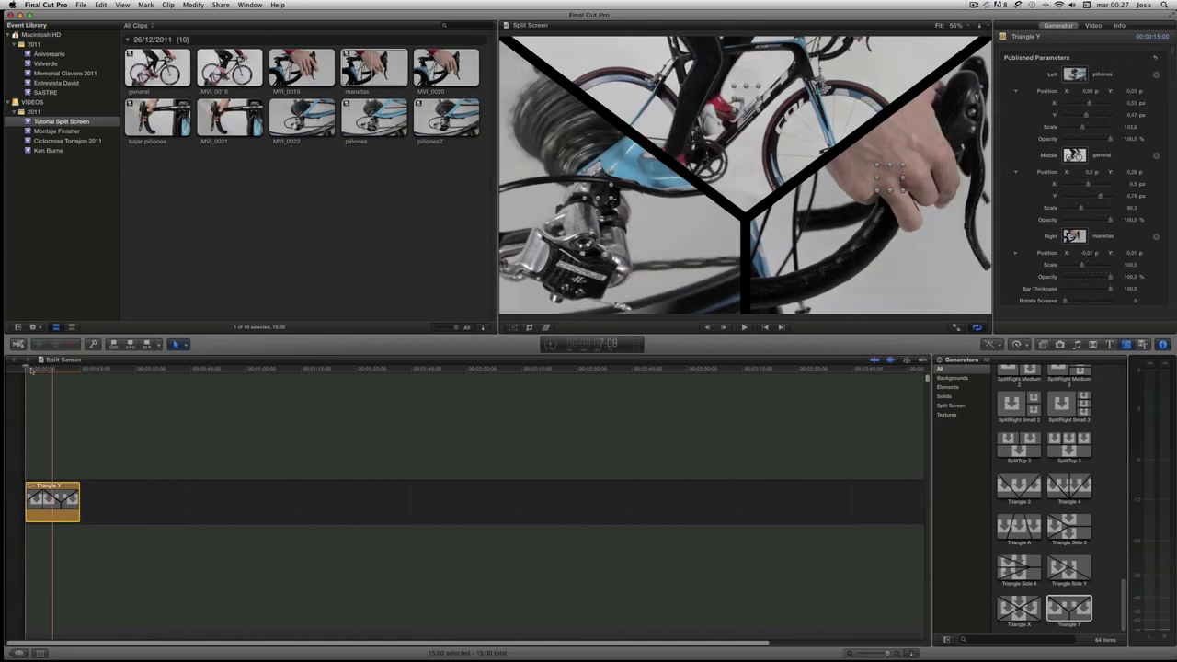
left_click(31, 369)
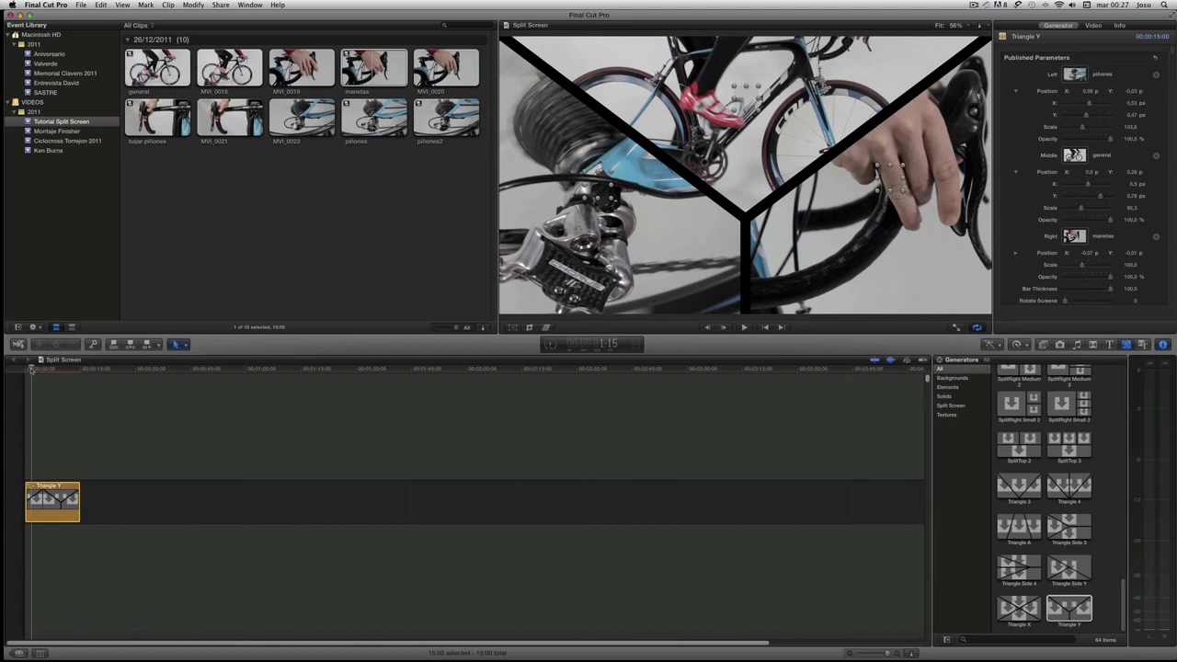
key("space")
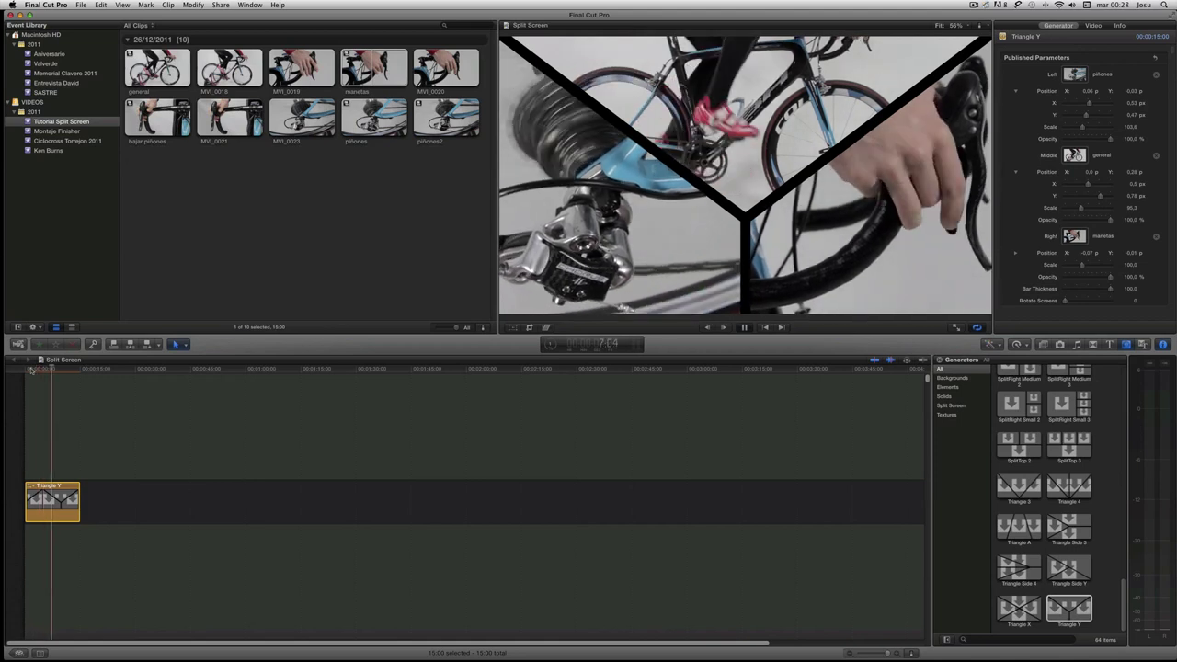
key("space")
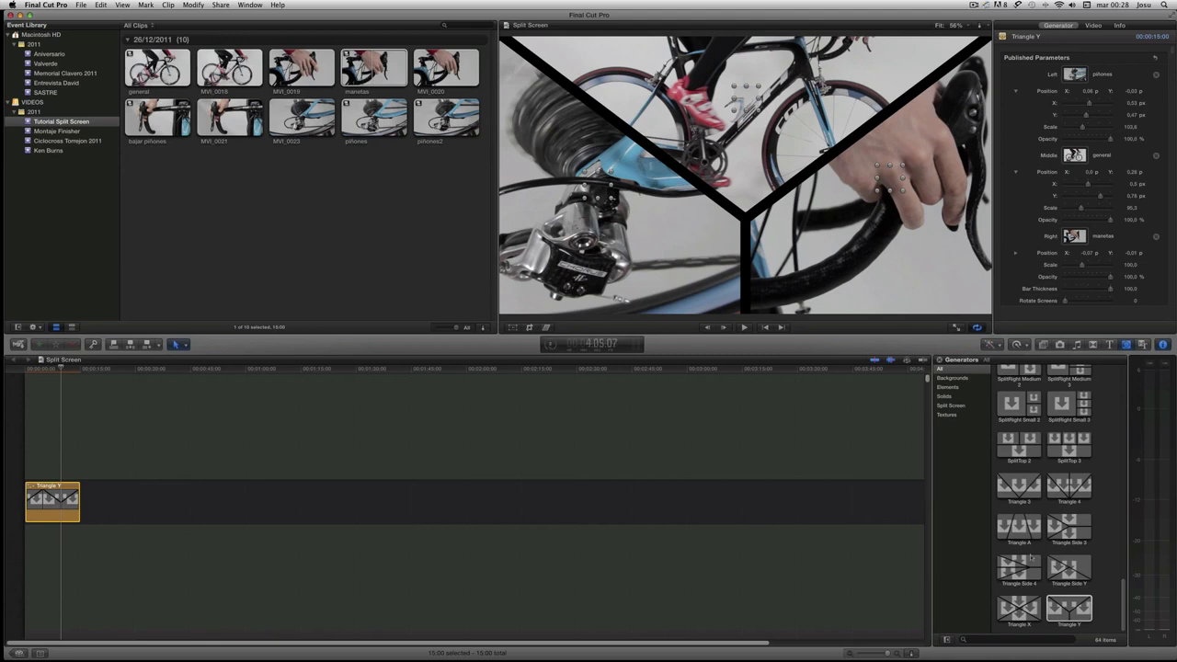
Add the Basic Vertical Left 2 split screen after Triangle Y on the timeline.
left_click_drag(1124, 600, 1123, 498)
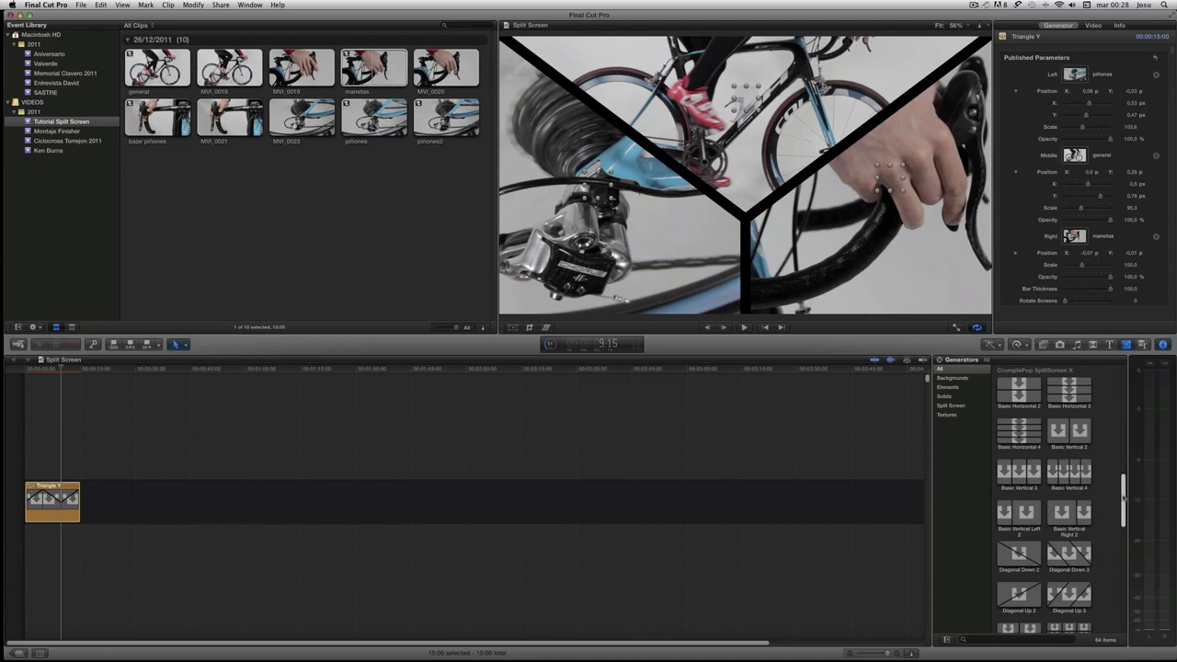
left_click(1019, 512)
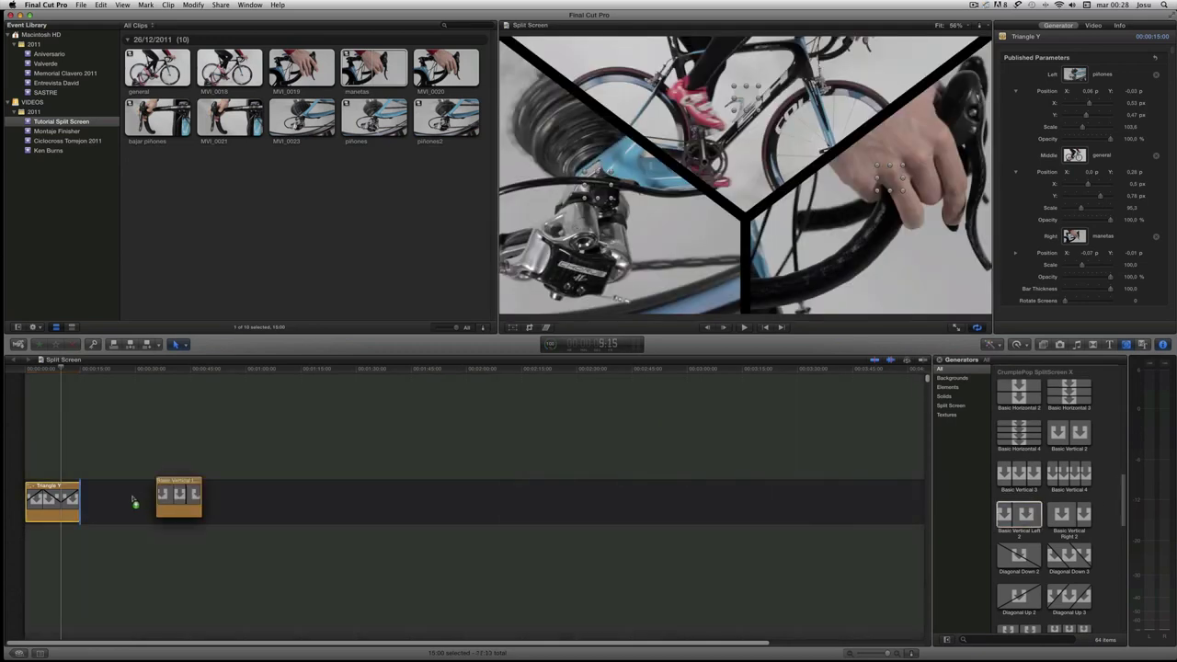
left_click_drag(501, 449, 103, 505)
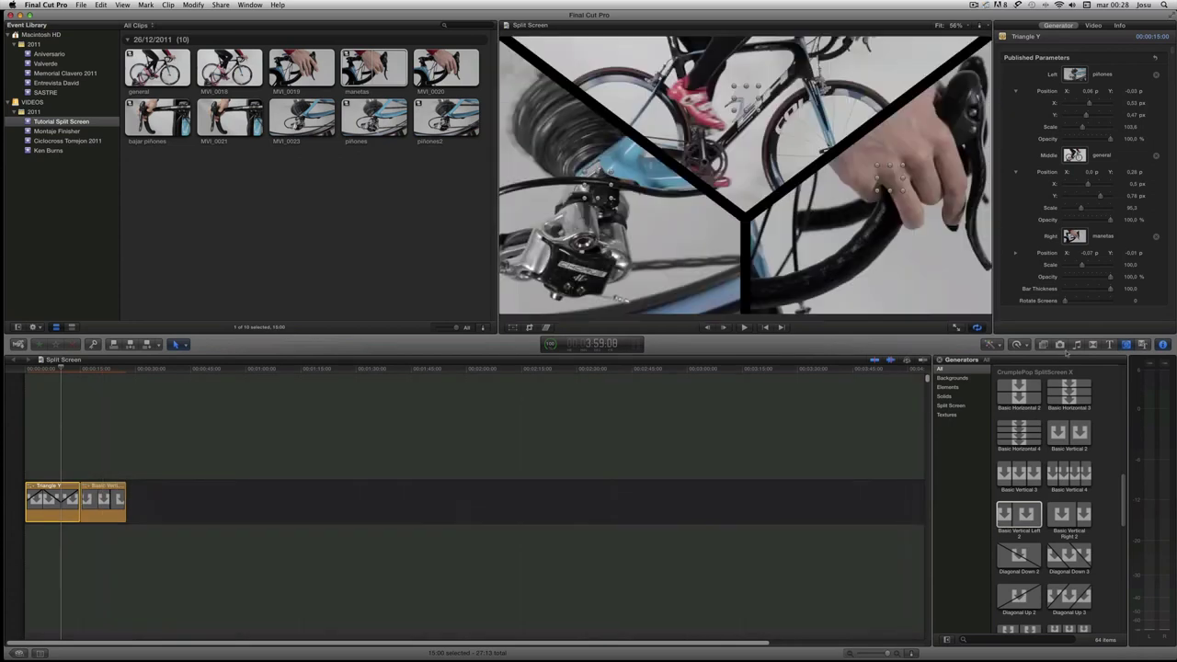
Drag a Cross Dissolve transition onto the clips in the timeline.
left_click(1043, 344)
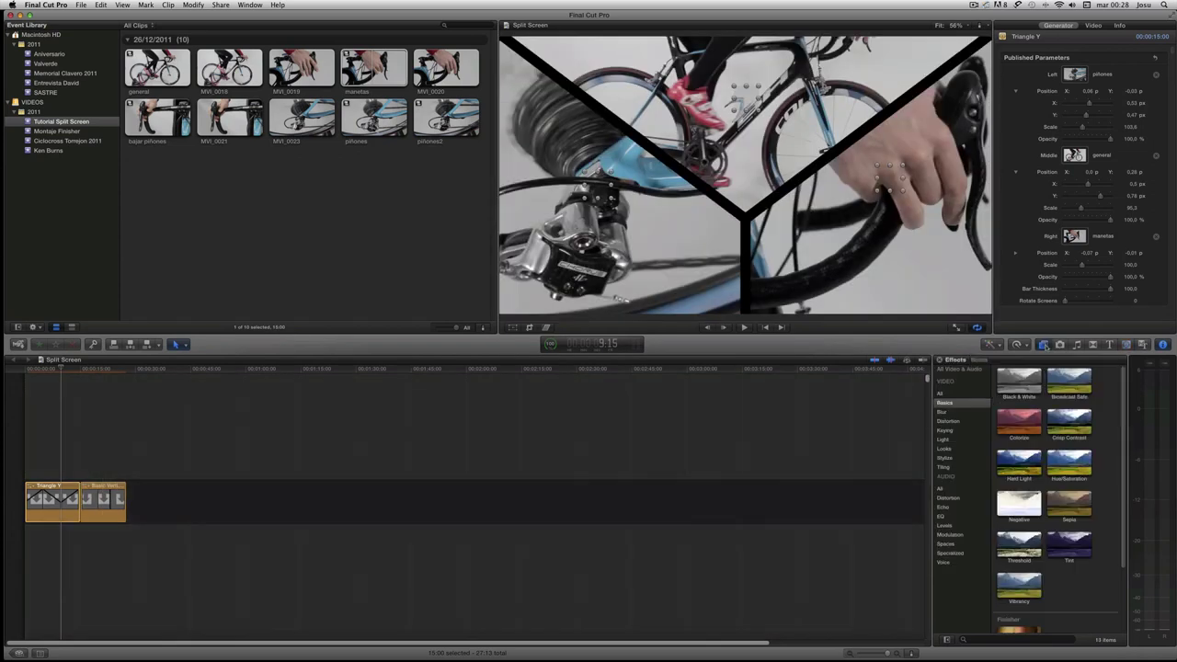
left_click(1092, 345)
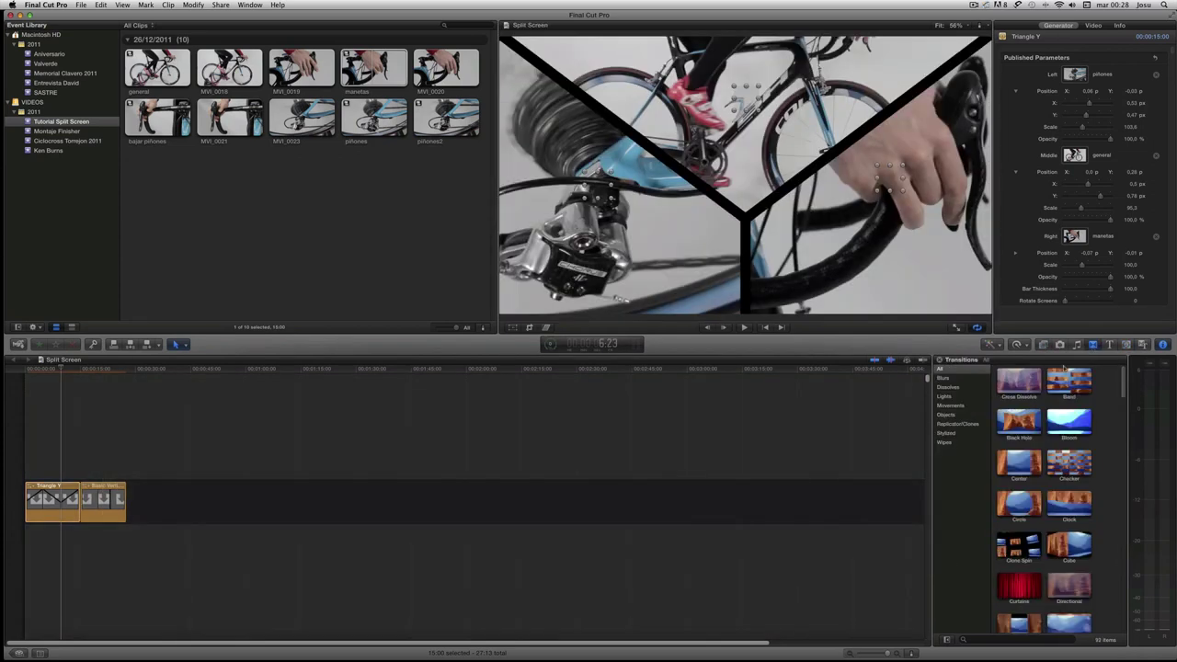
left_click_drag(1019, 380, 919, 384)
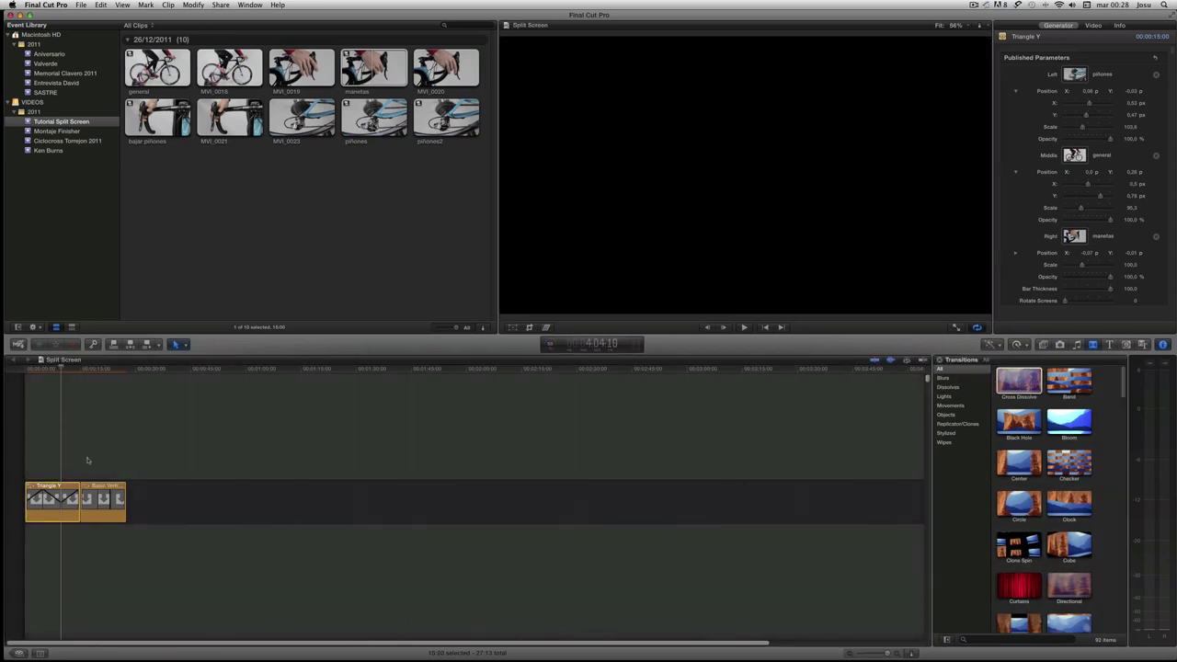
mouse_move(919, 385)
left_mouse_down()
mouse_move(87, 463)
mouse_move(81, 501)
left_mouse_up()
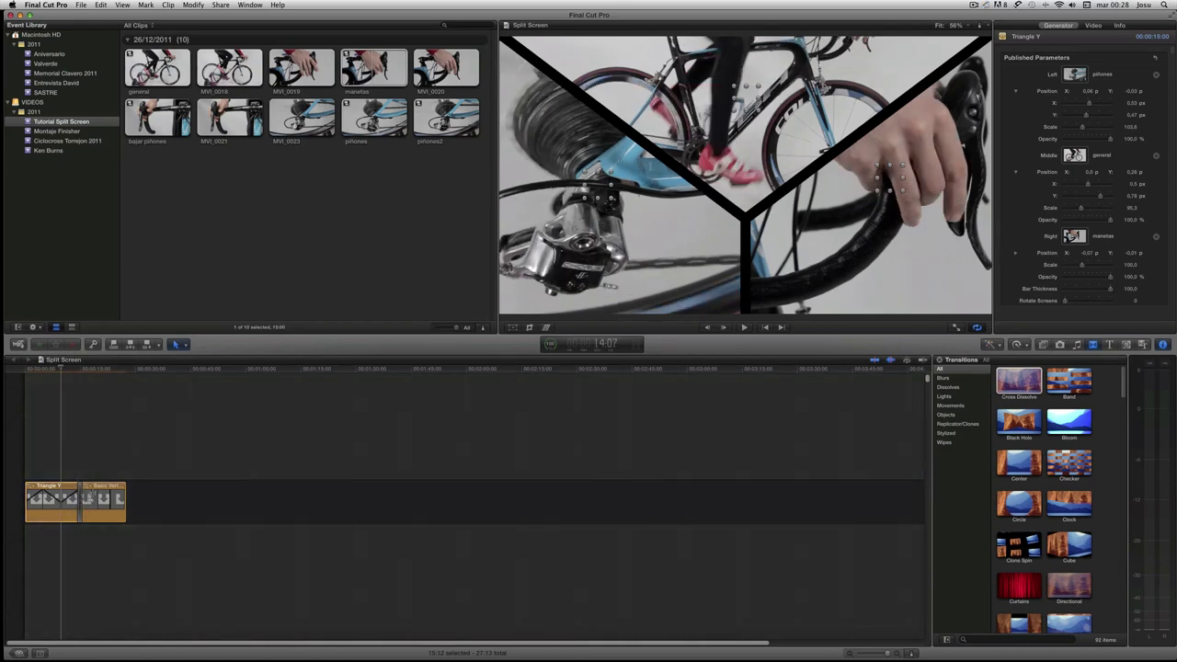
Select the new split screen, move to a frame inside it, and open its Left image well.
left_click(101, 501)
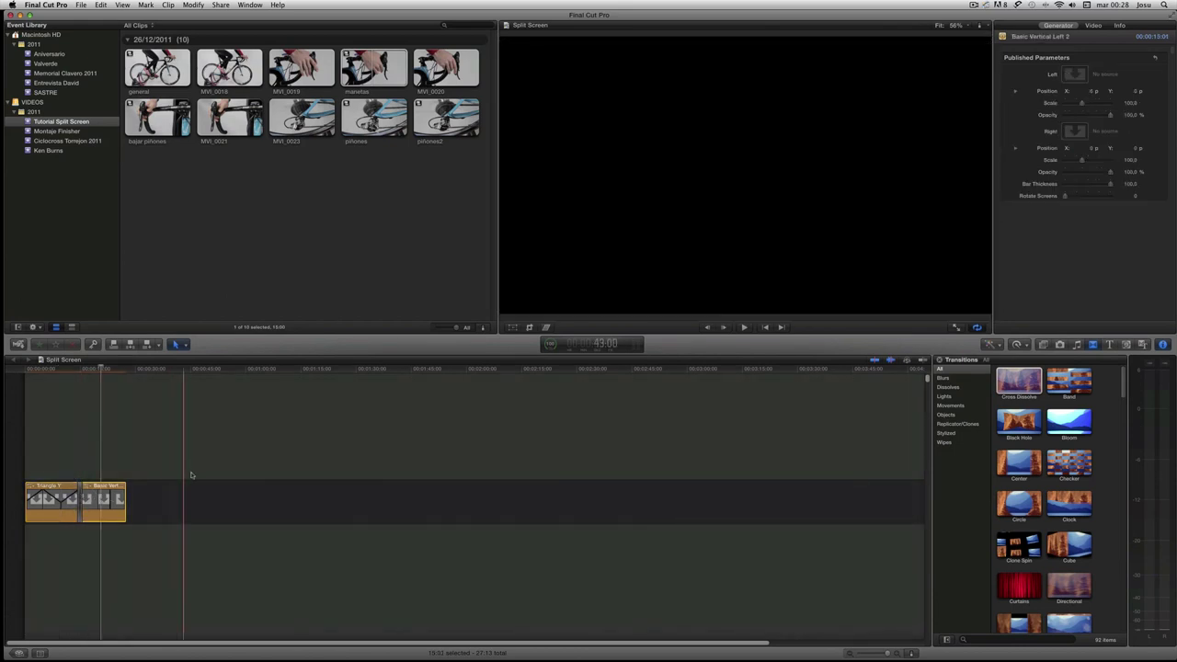
left_click(109, 501)
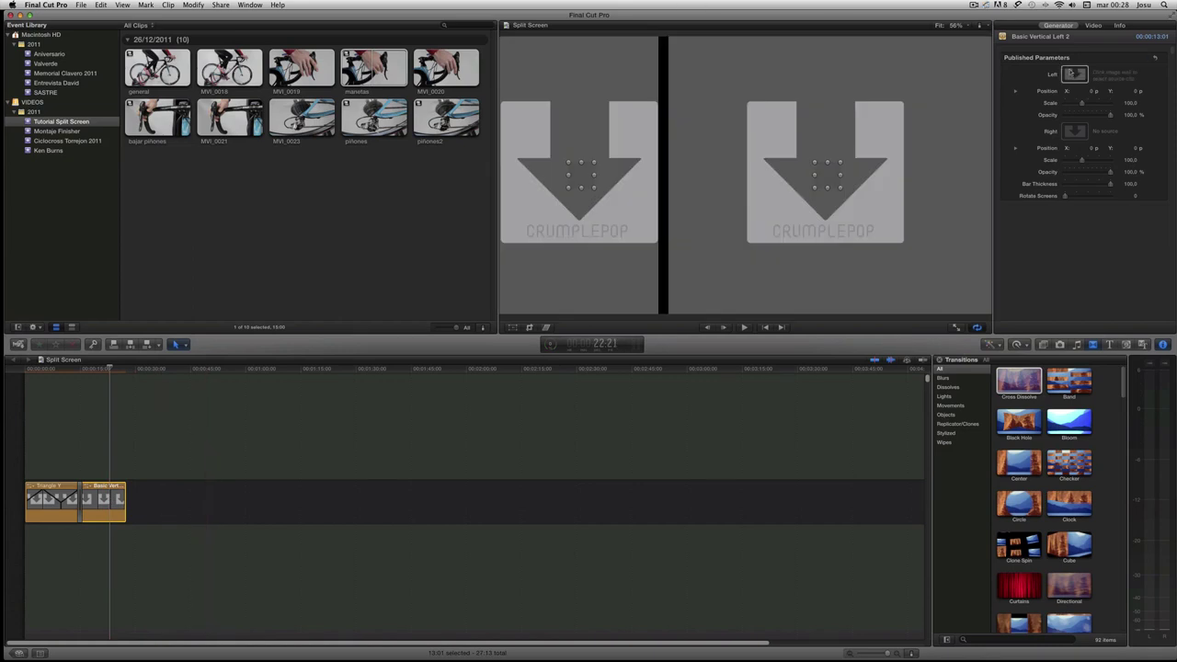
left_click(1075, 74)
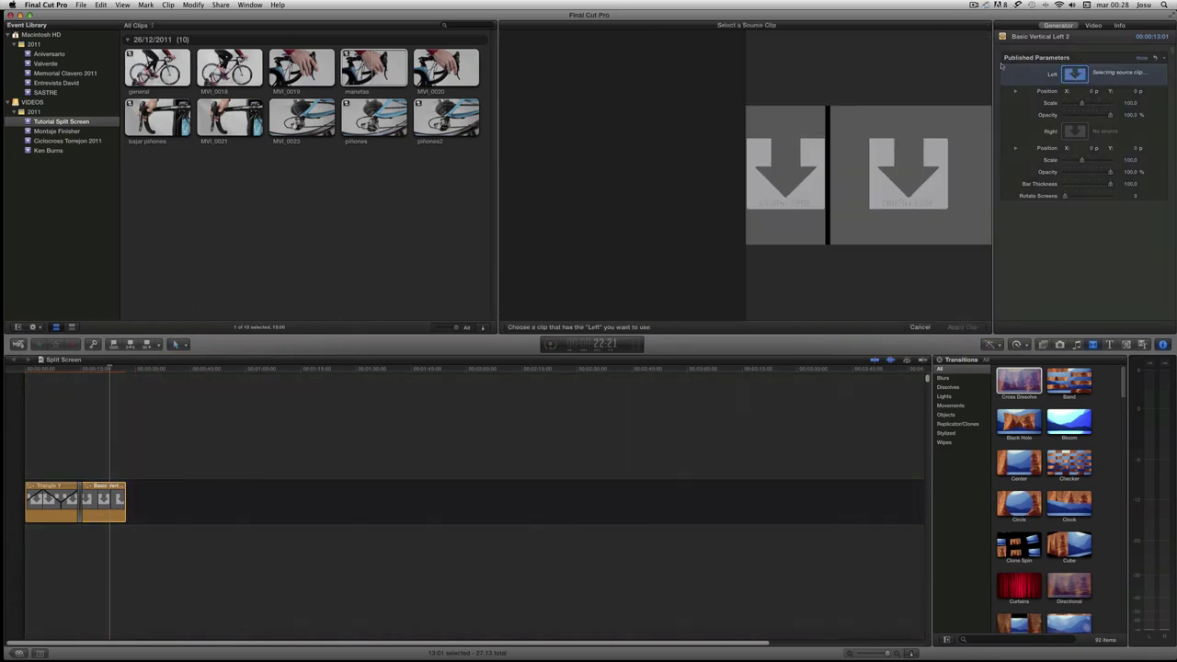
Put piñones2 in the left pane and bajar piñones in the right pane, then apply the clips.
left_click(377, 74)
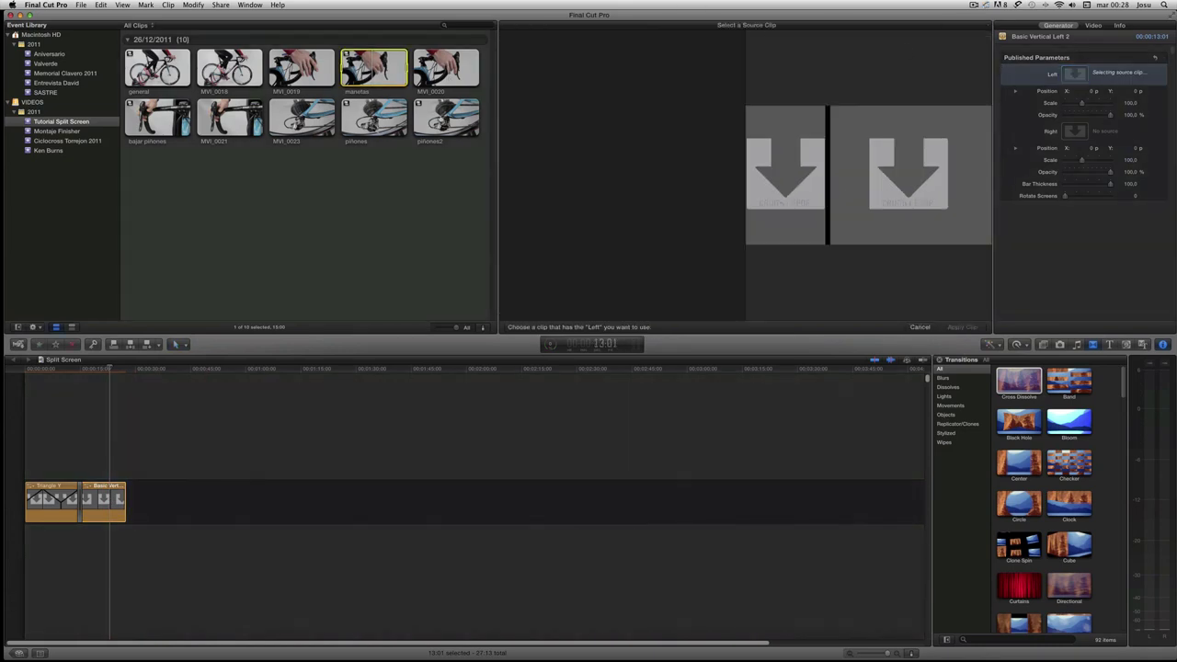
left_click(446, 116)
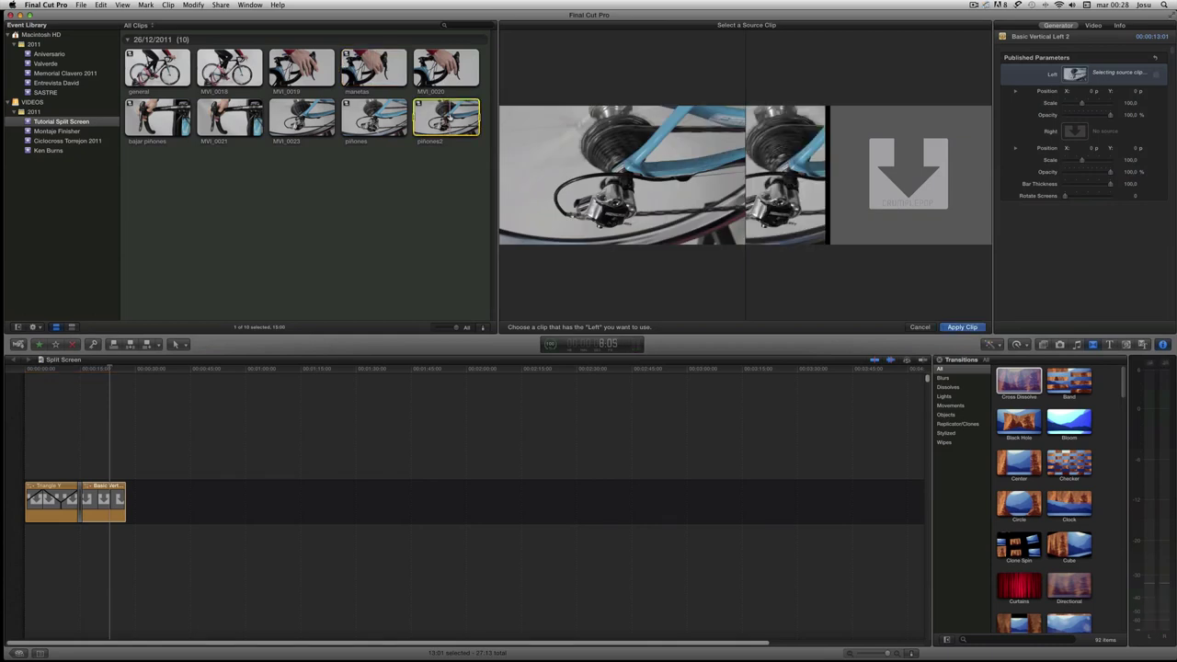
left_click(1074, 131)
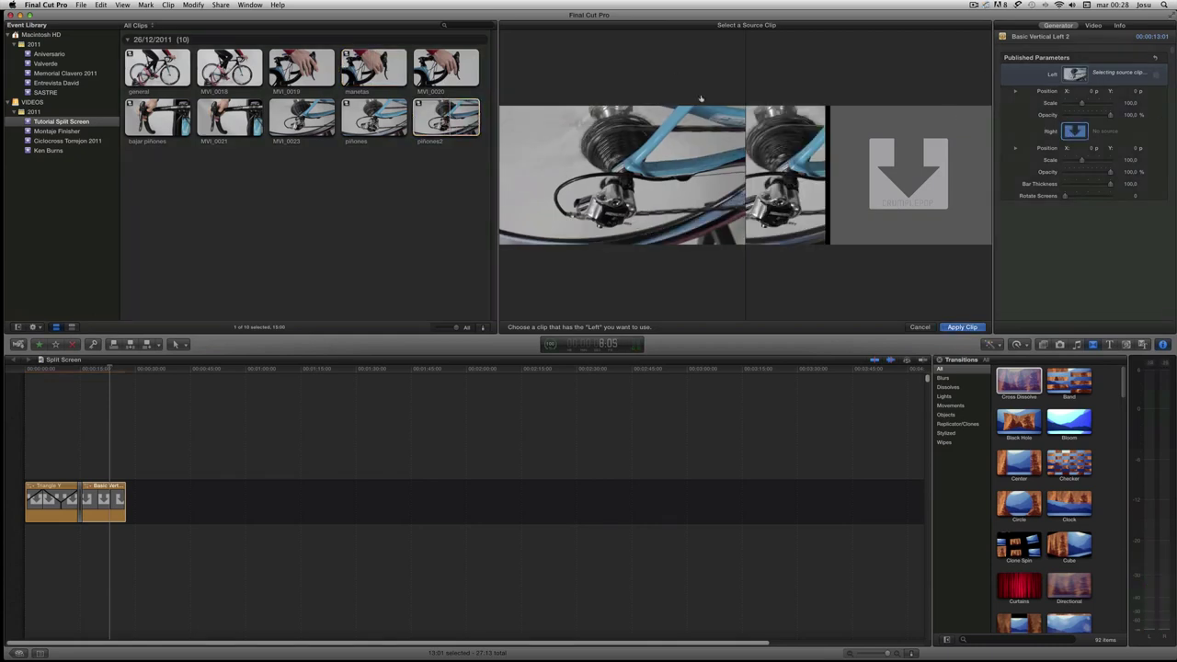
left_click(156, 121)
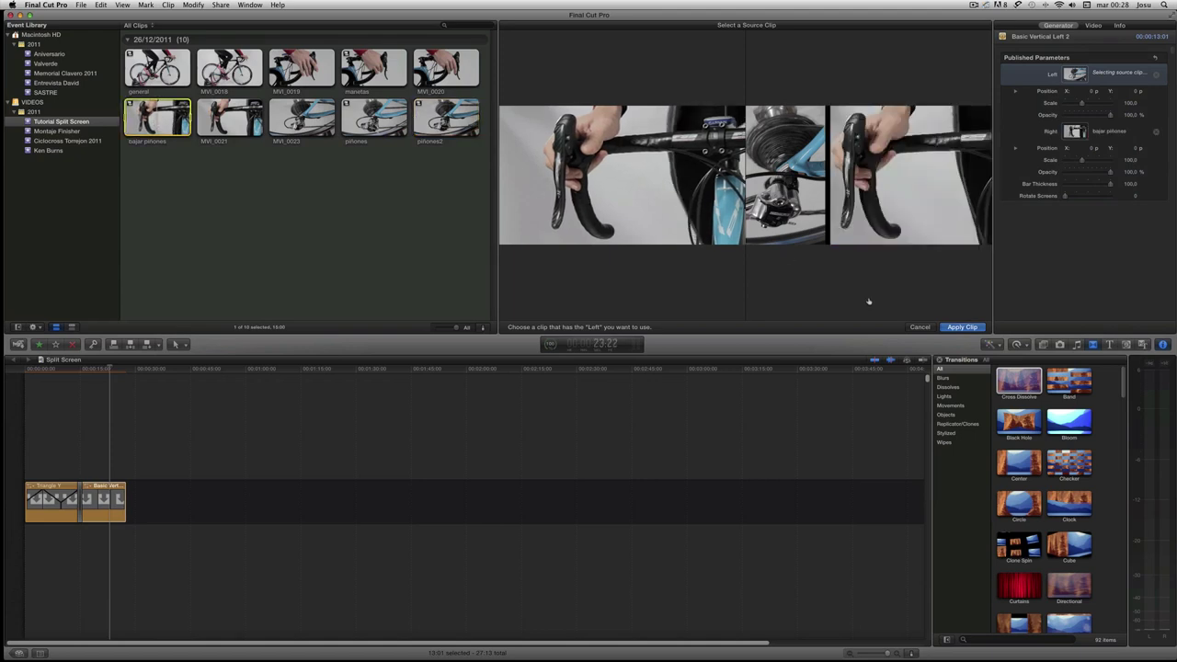
left_click(962, 327)
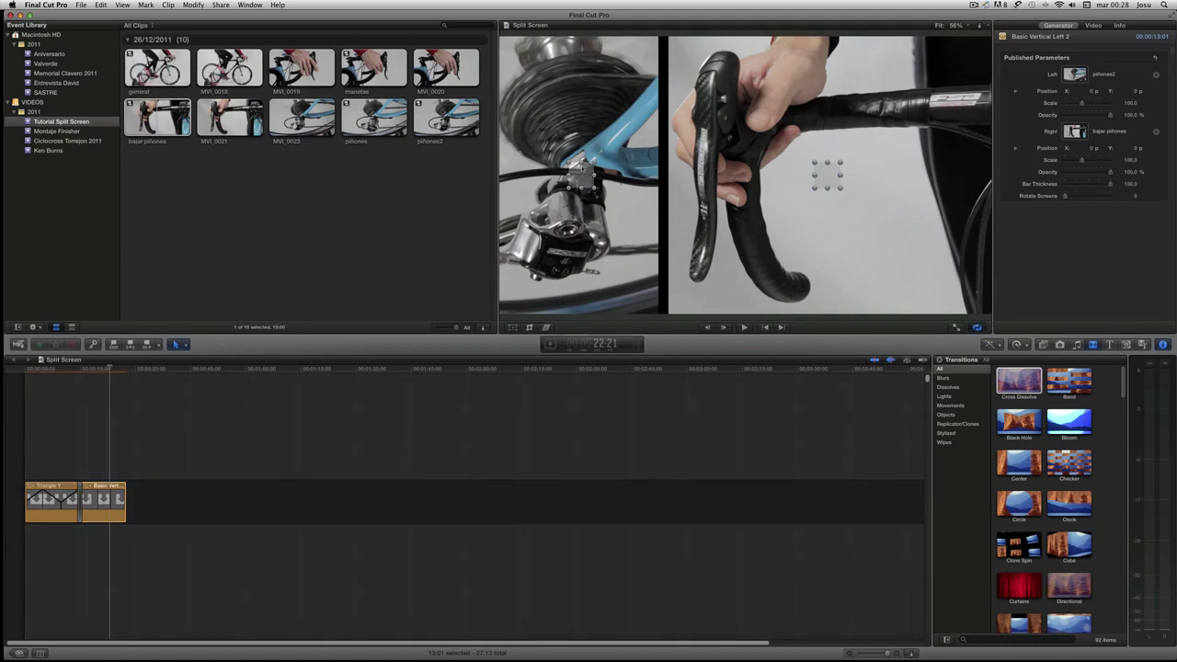
Reframe the left derailleur footage and shift the right handlebar footage right to X 0.2.
left_click_drag(580, 179, 583, 172)
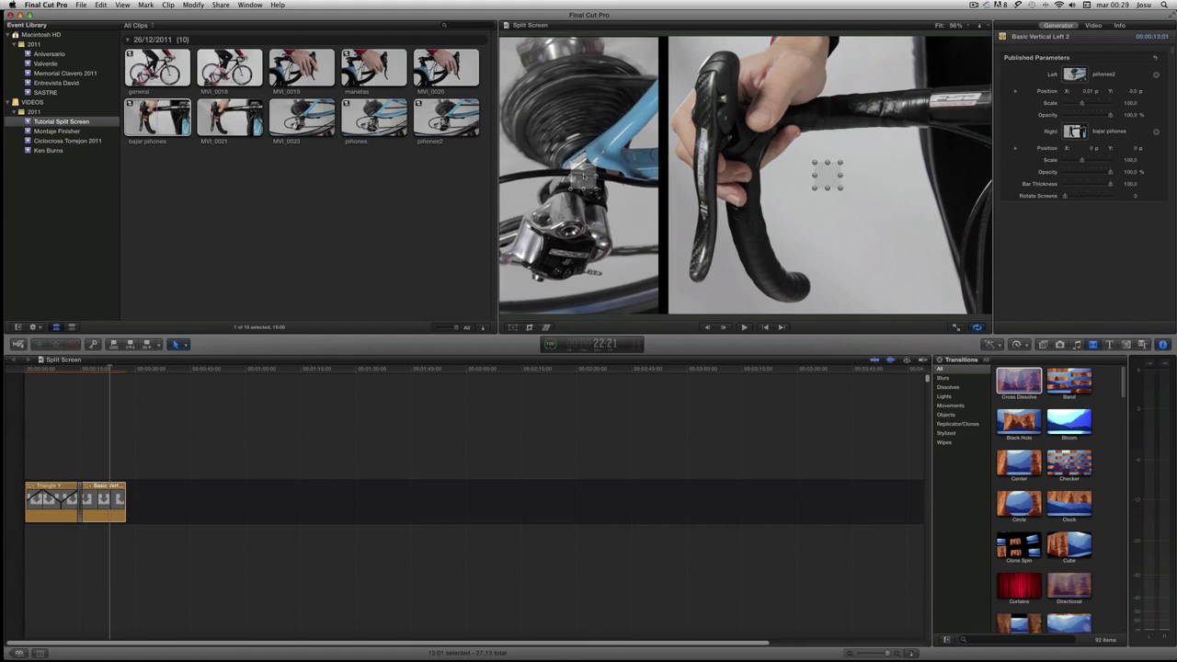
left_click_drag(583, 175, 583, 177)
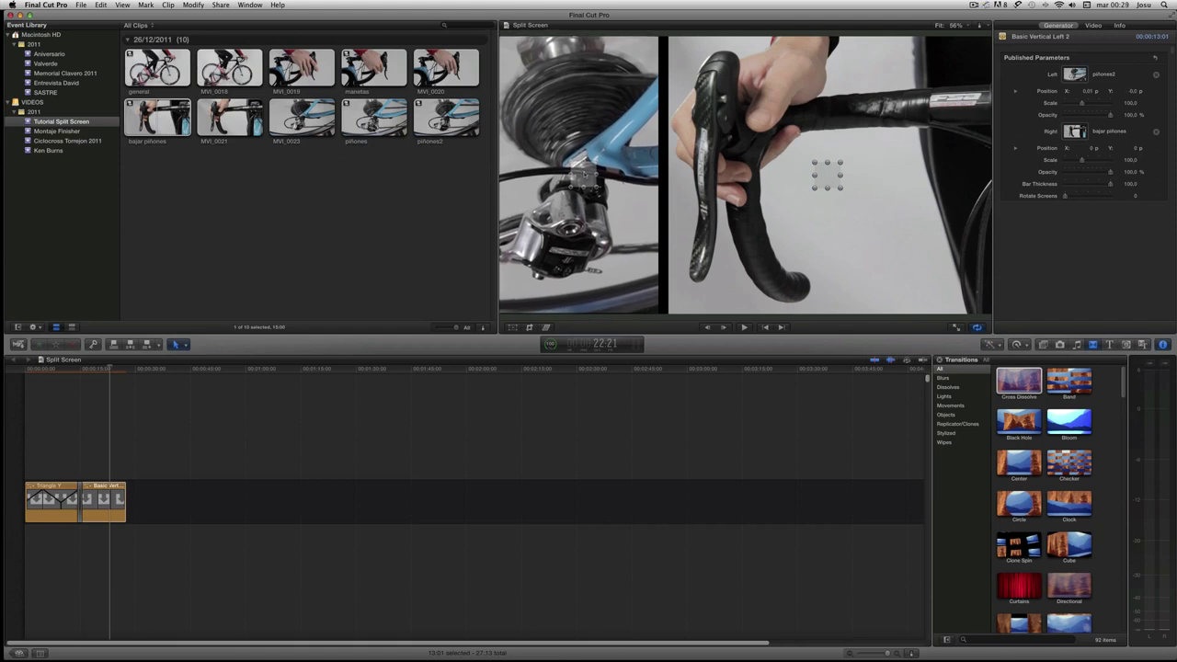
left_click_drag(838, 183, 865, 182)
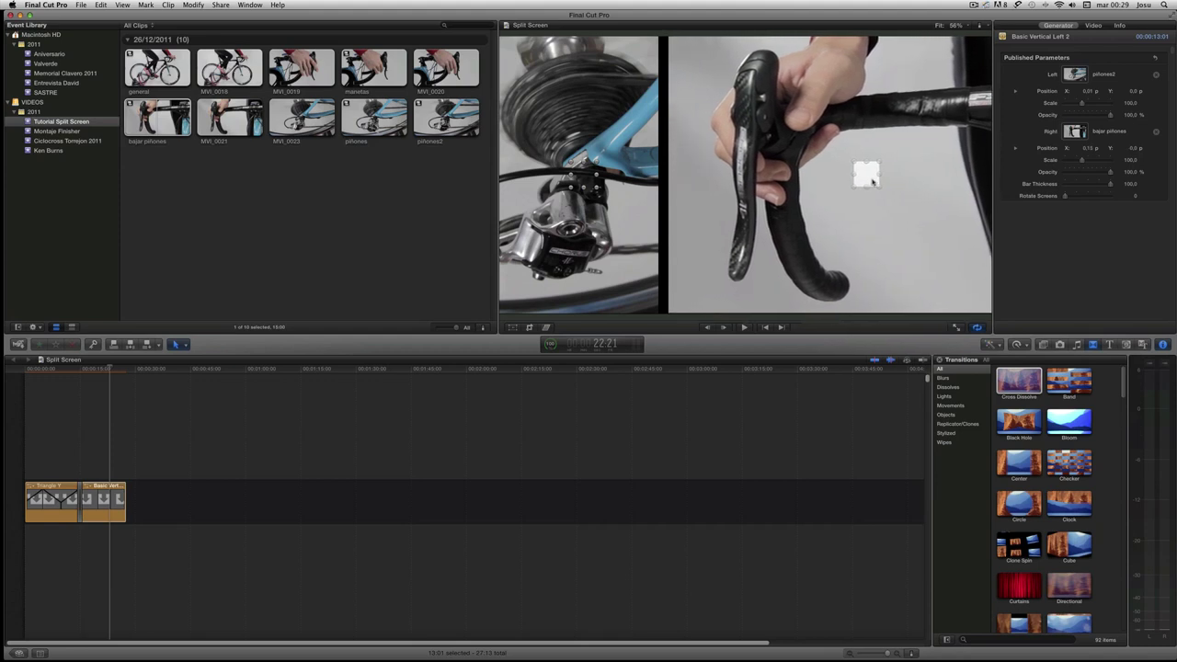
left_click_drag(866, 182, 886, 181)
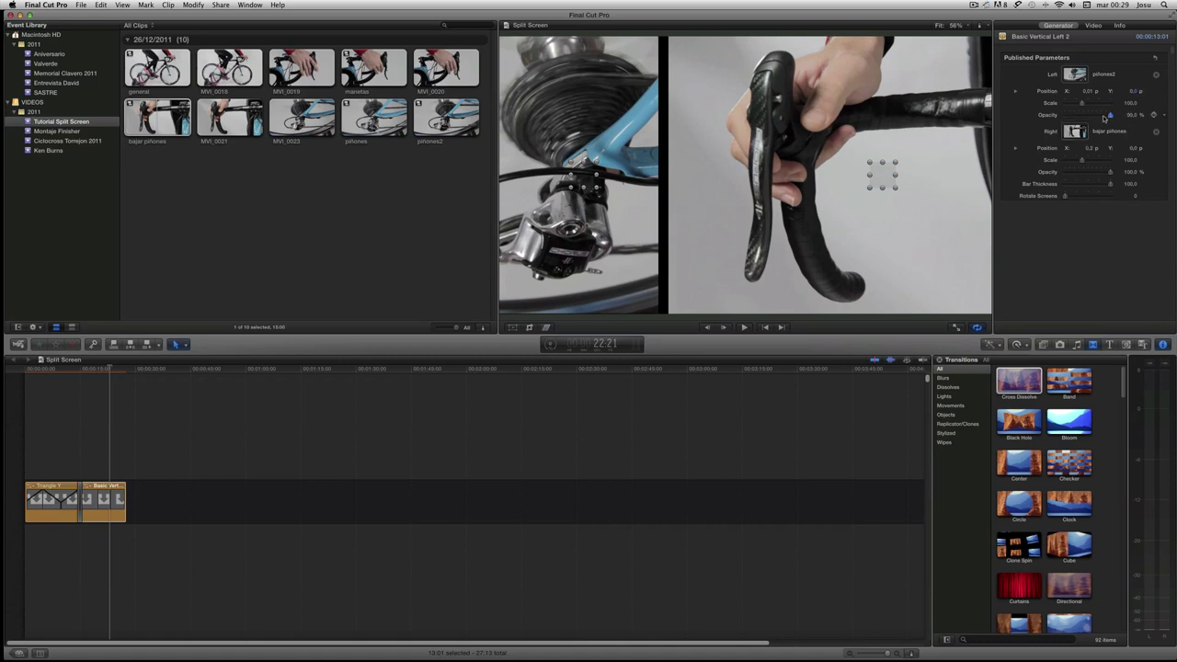
Set opacity to 100%, adjust bar thickness, reset rotation to 0, and play the split screen.
left_click_drag(1077, 118, 1158, 120)
mouse_move(1111, 185)
left_mouse_down()
mouse_move(1079, 187)
mouse_move(1131, 189)
left_mouse_up()
left_click_drag(1067, 199, 1112, 198)
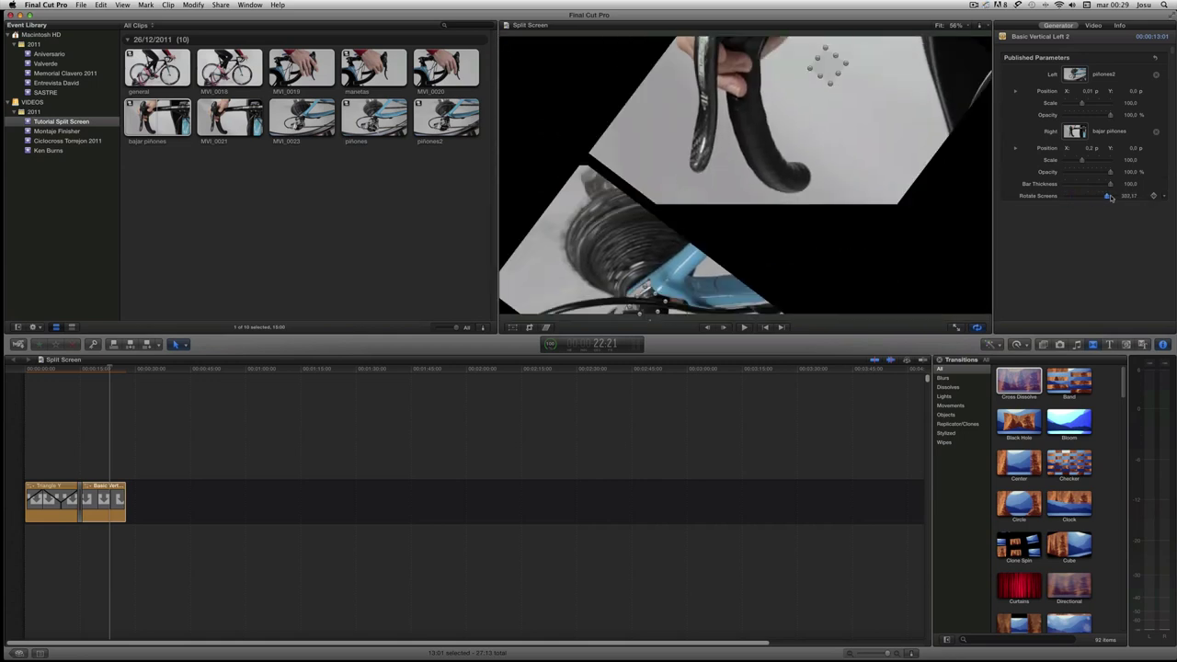
left_click_drag(1111, 198, 1048, 200)
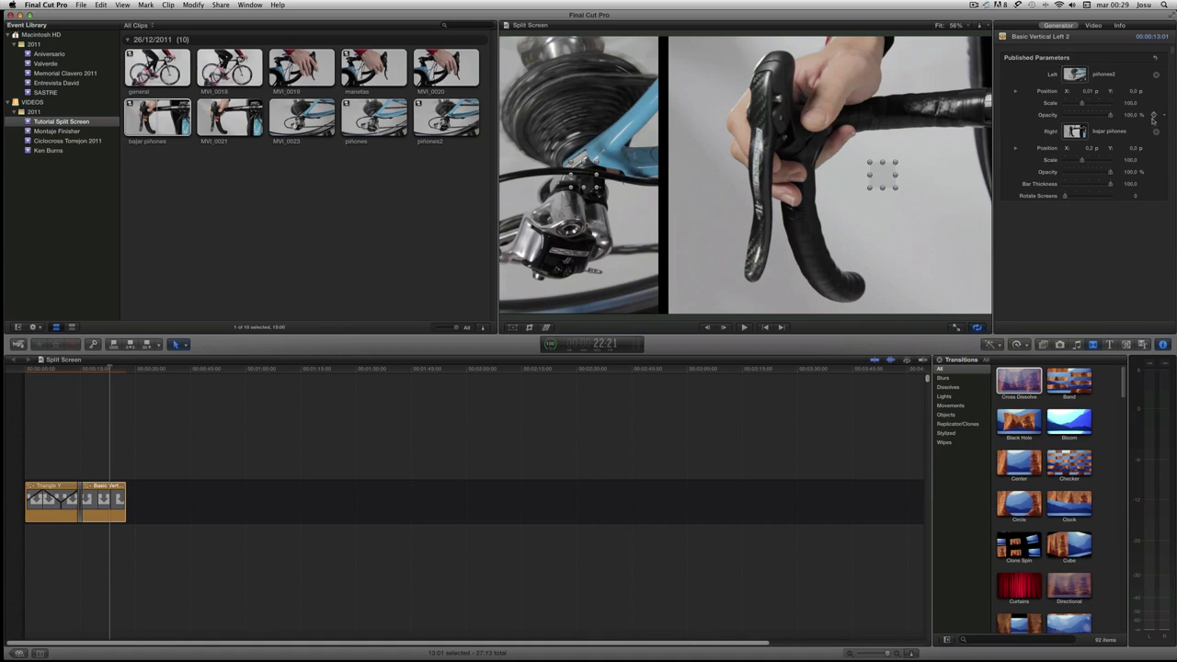
key("space")
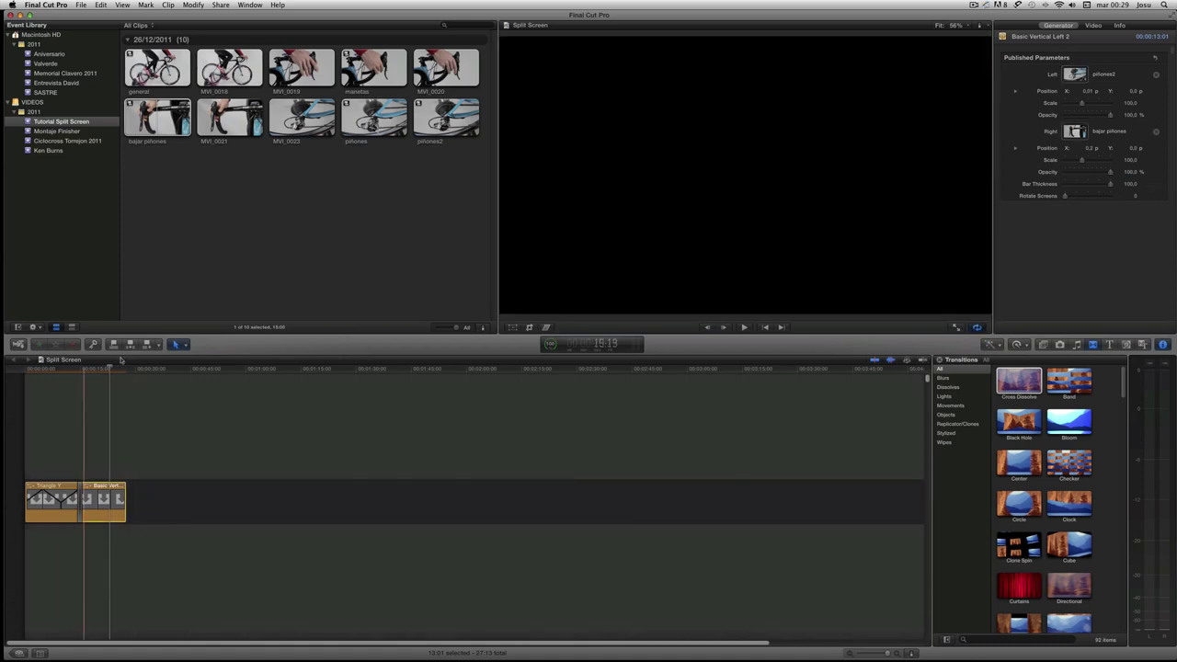
Keyframe the left bike image's scale at clip start, then enlarge it and raise Position Y at the end.
left_click(83, 372)
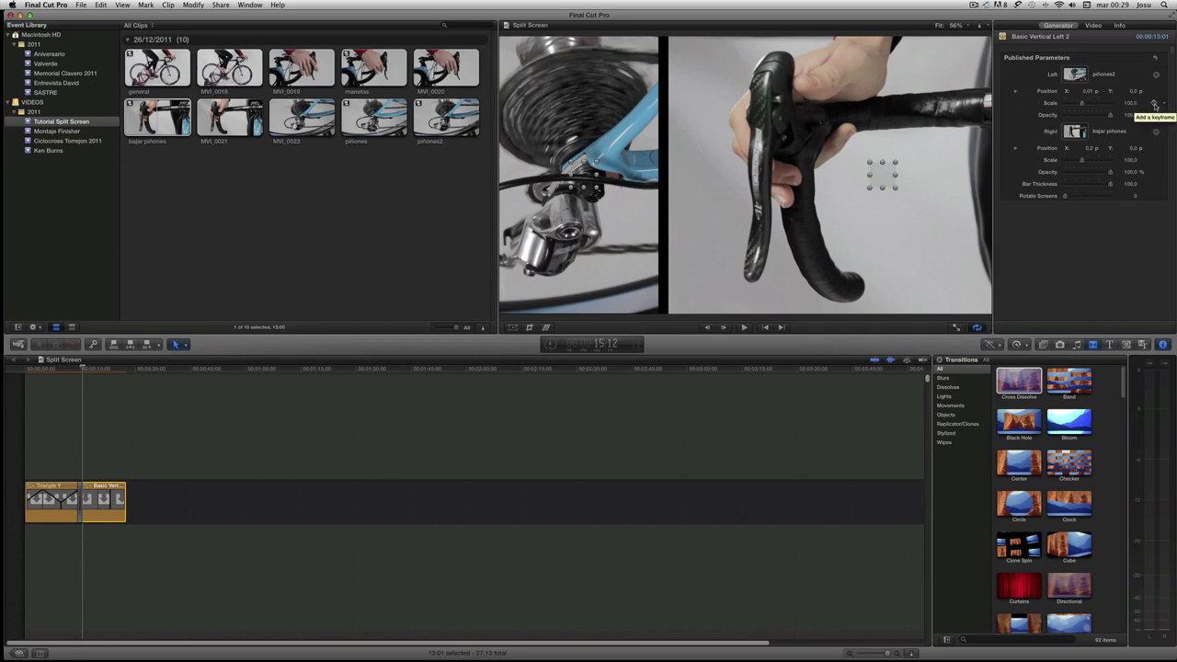
left_click(1155, 104)
left_click(84, 368)
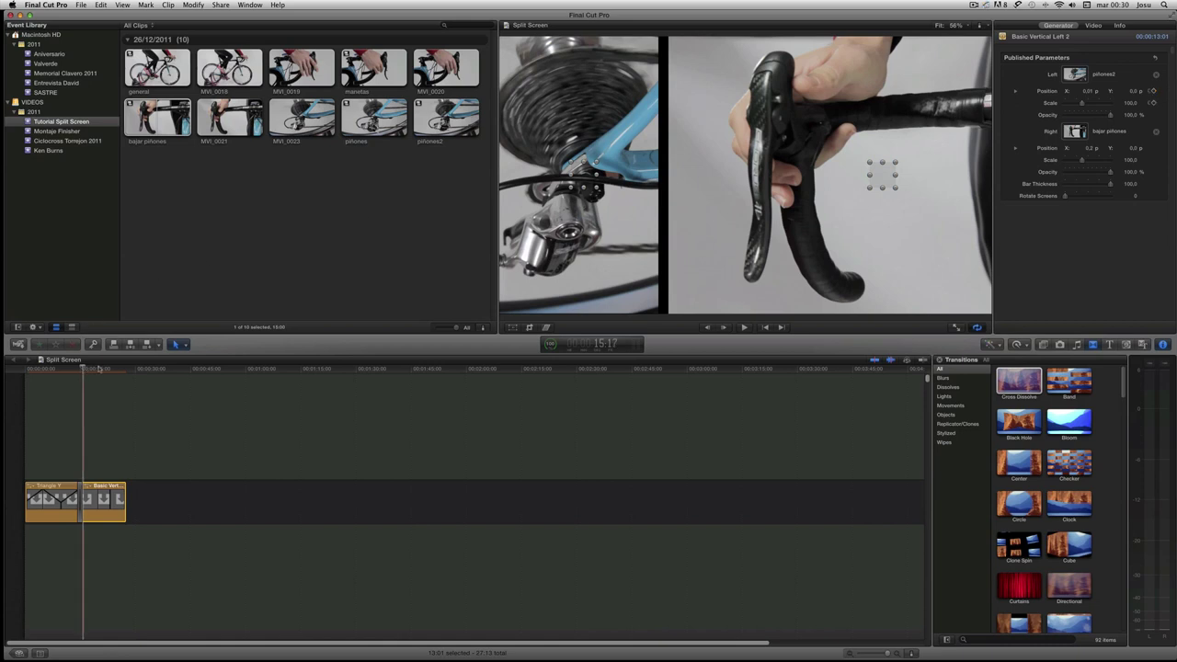
left_click(123, 368)
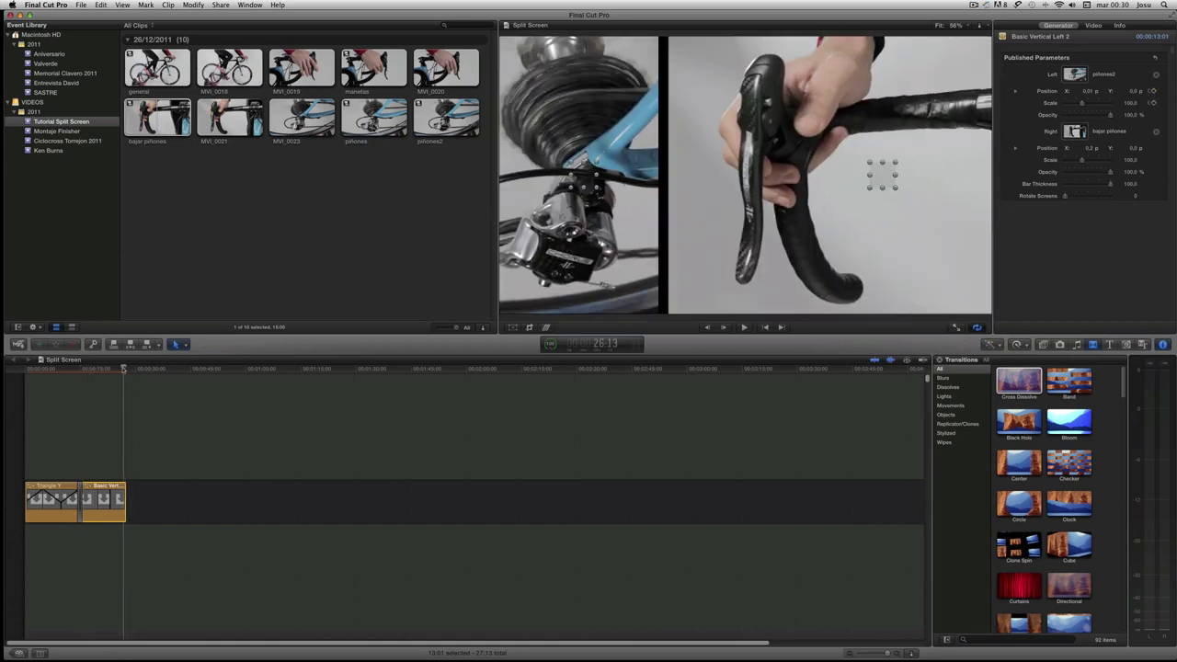
left_click_drag(123, 368, 124, 368)
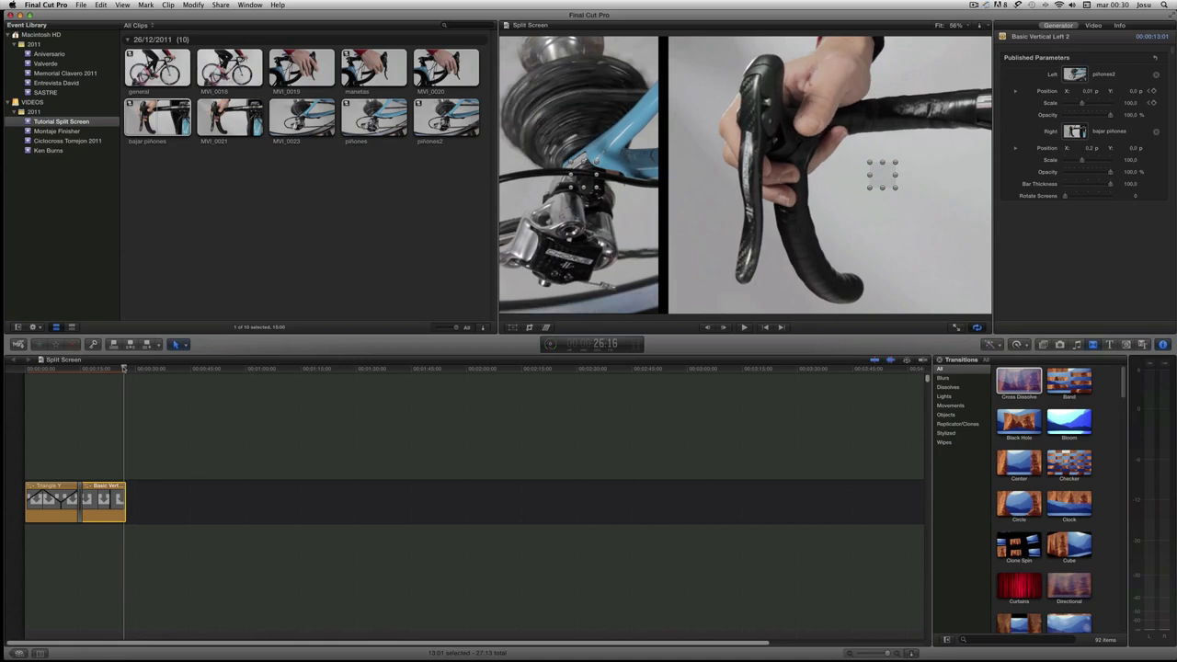
left_click_drag(125, 367, 127, 368)
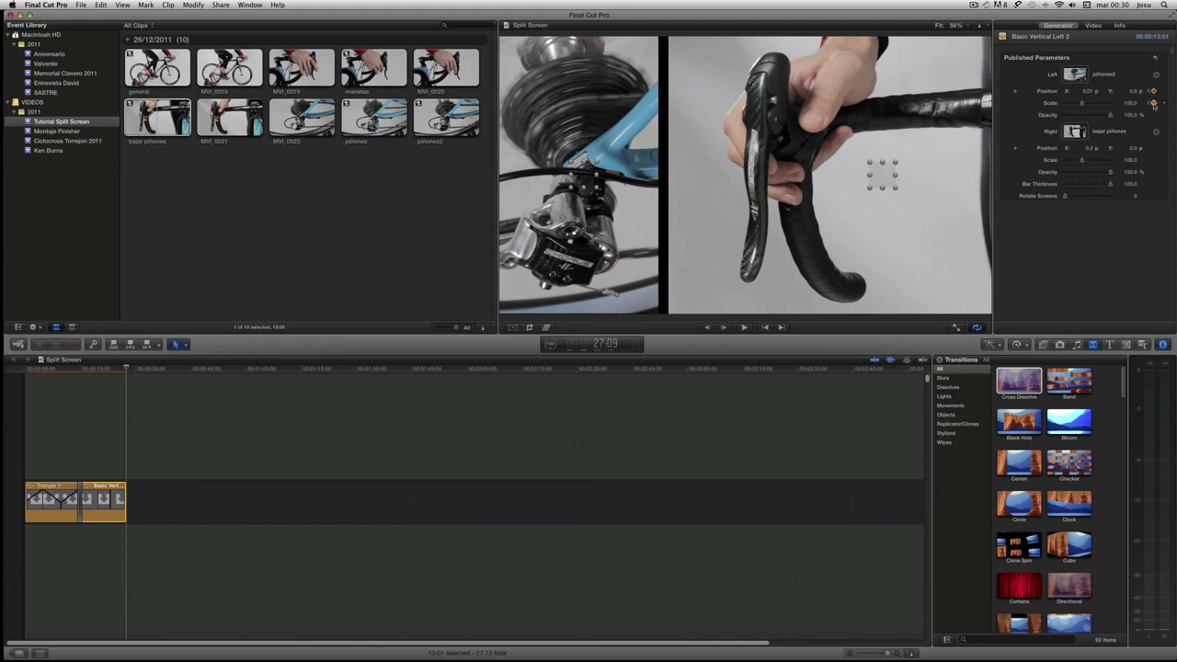
left_click(1016, 91)
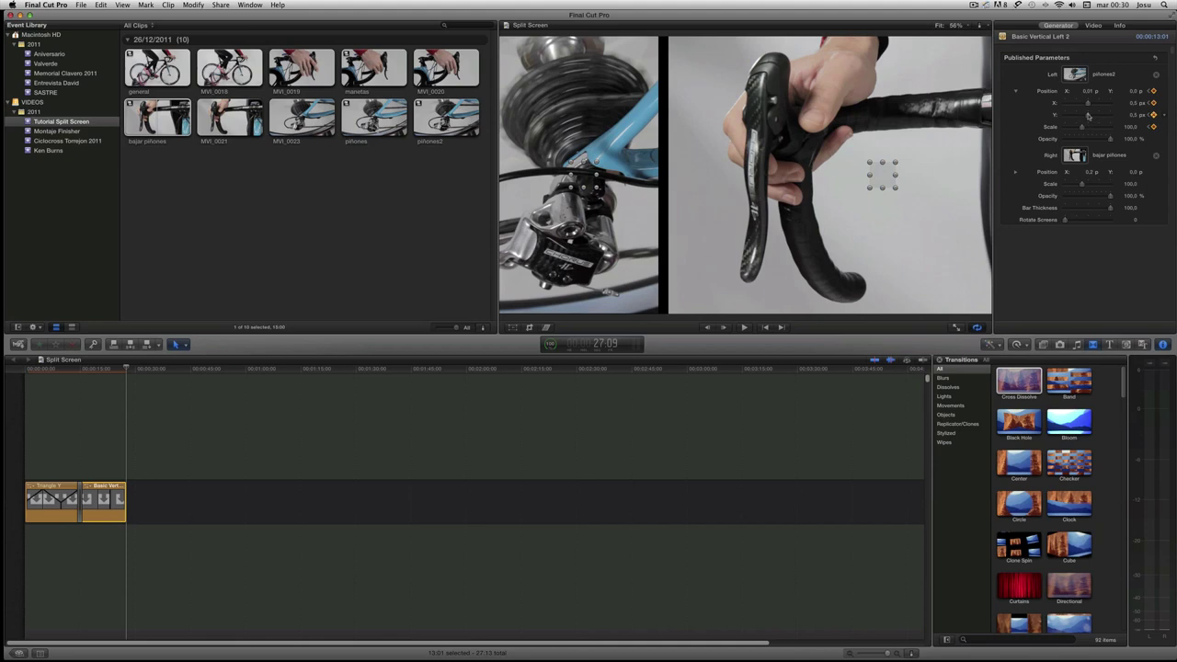
left_click_drag(1085, 129, 1089, 129)
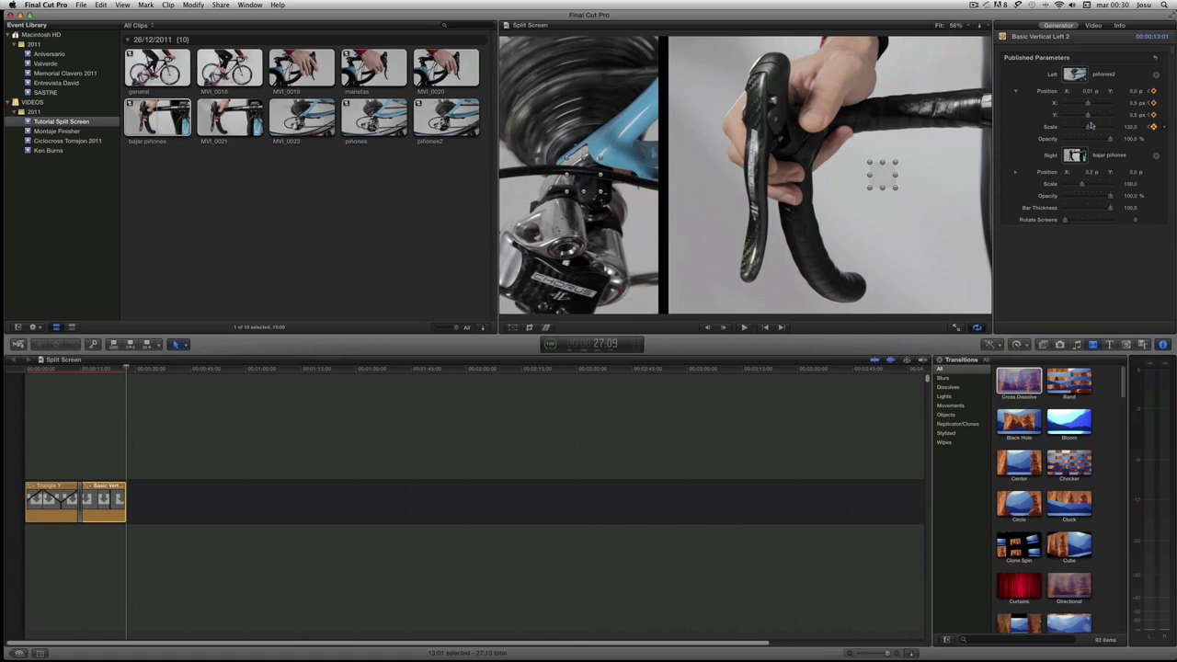
left_click_drag(1089, 117, 1090, 115)
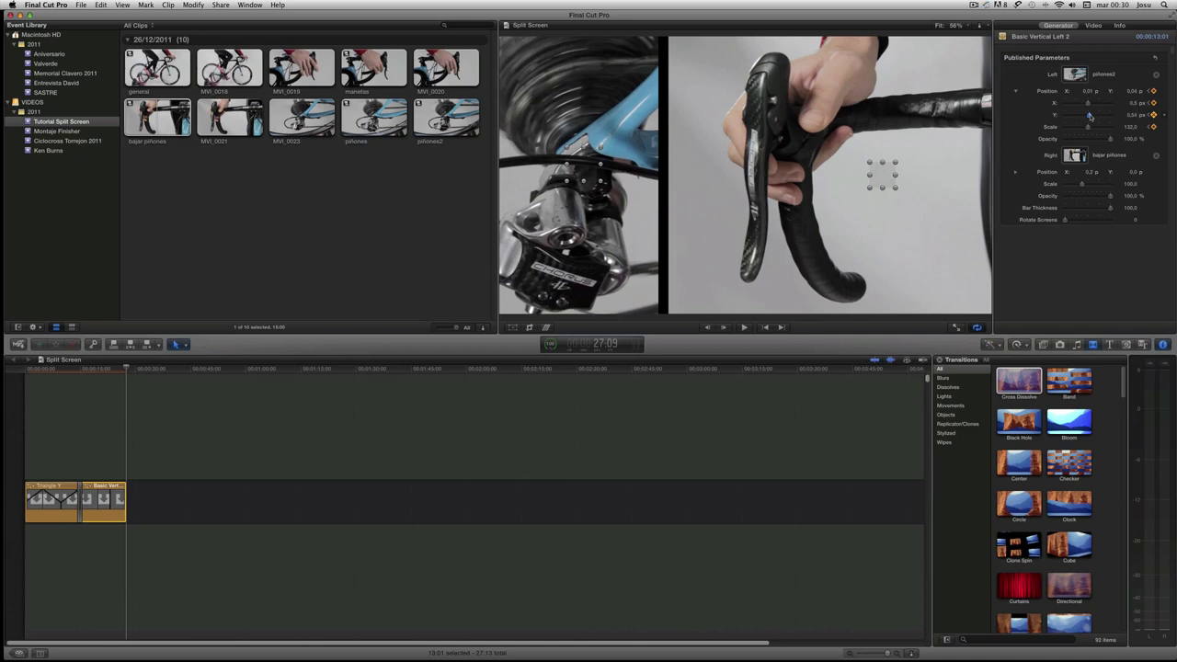
At the split screen's start, set Bar Thickness to 0 and keyframe it.
left_click(372, 418)
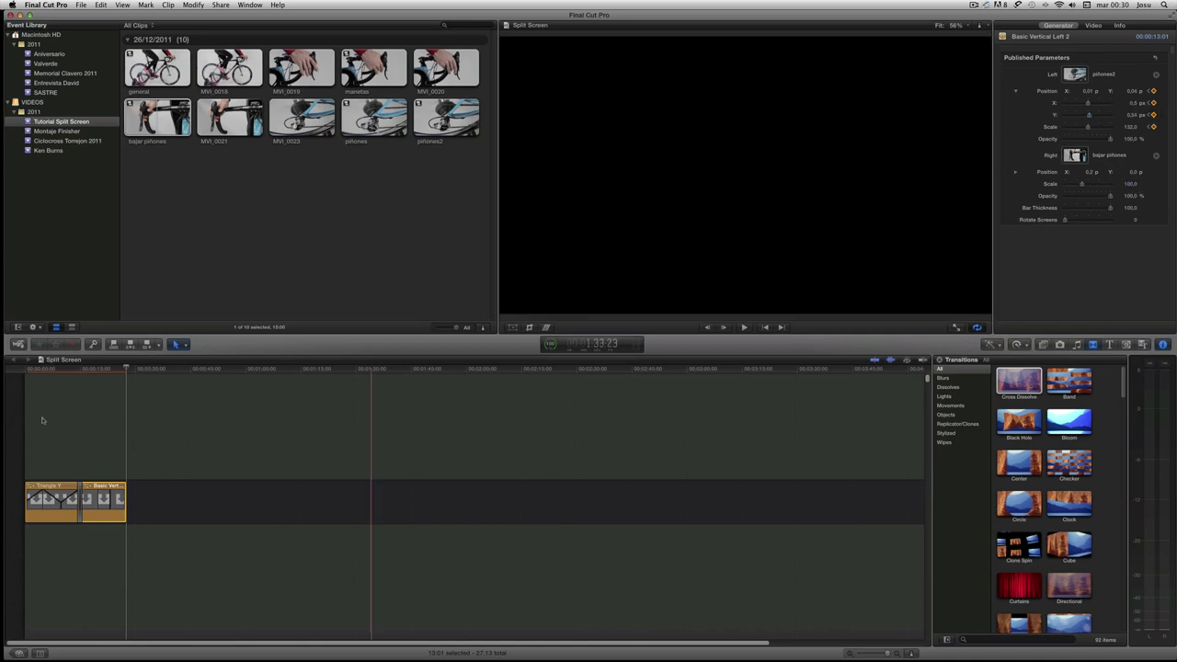
key("Home")
left_click_drag(126, 368, 83, 371)
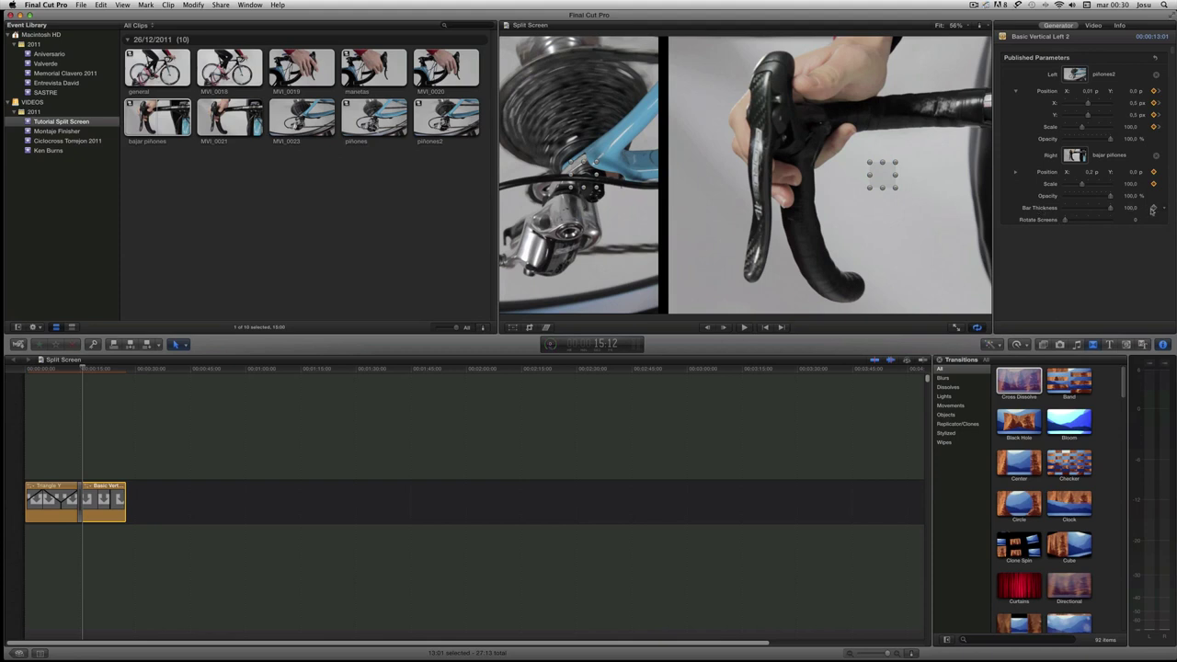
left_click(1062, 210)
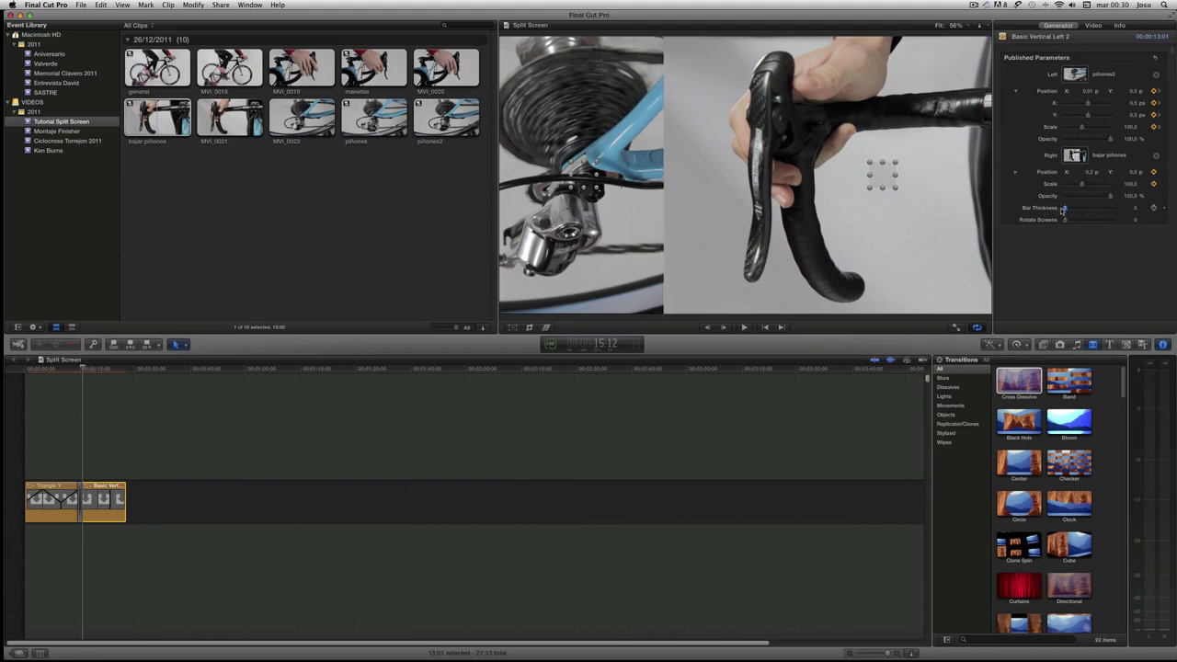
left_click(1154, 209)
Near the clip end, keyframe Right Scale to about 136, shift Right Position X, and thicken the bar.
left_click(84, 368)
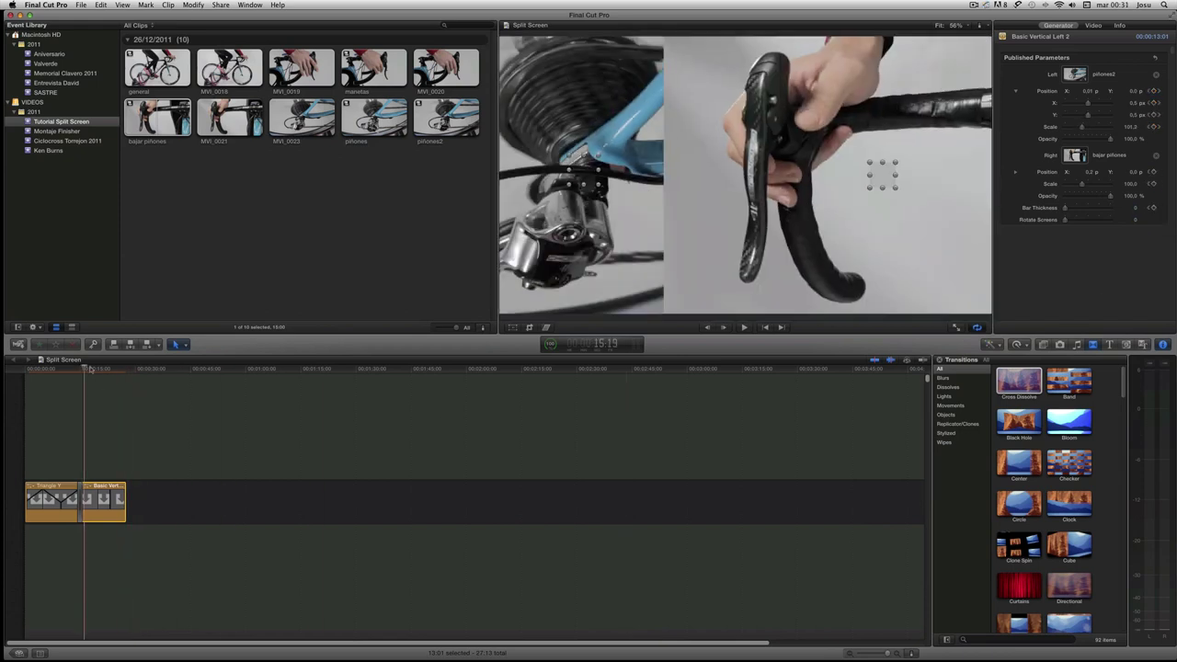
left_click(126, 369)
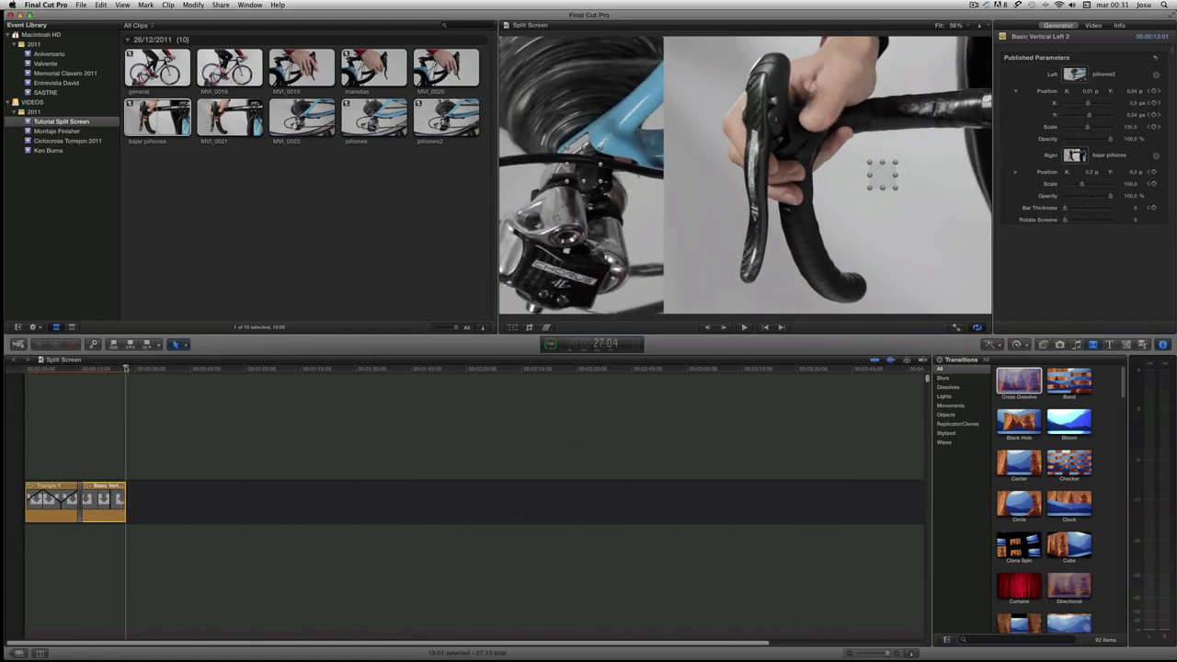
key("Left")
key("Left")
key("Left")
key("Left")
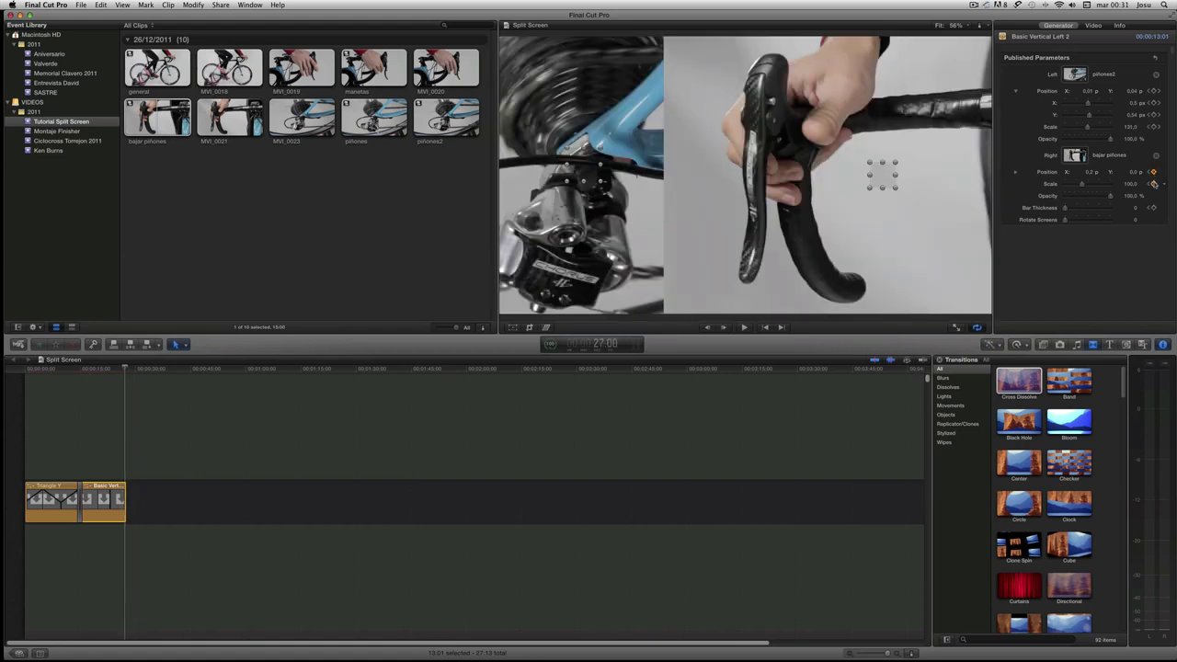
left_click(1154, 184)
left_click_drag(1083, 186, 1089, 185)
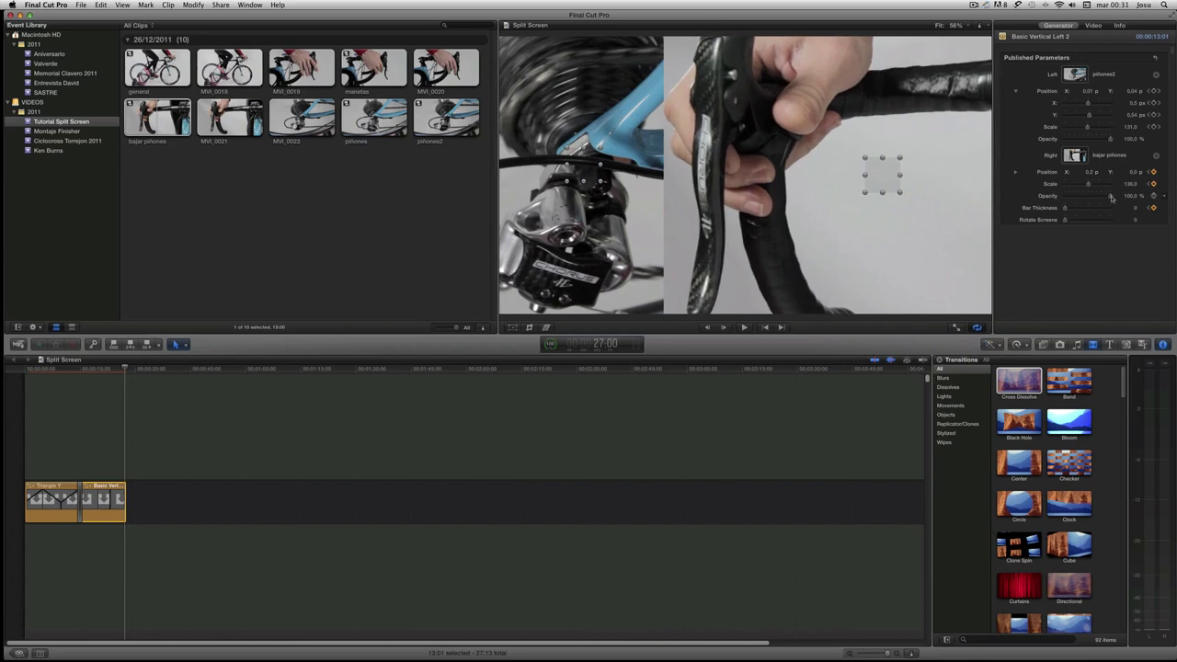
left_click(1016, 172)
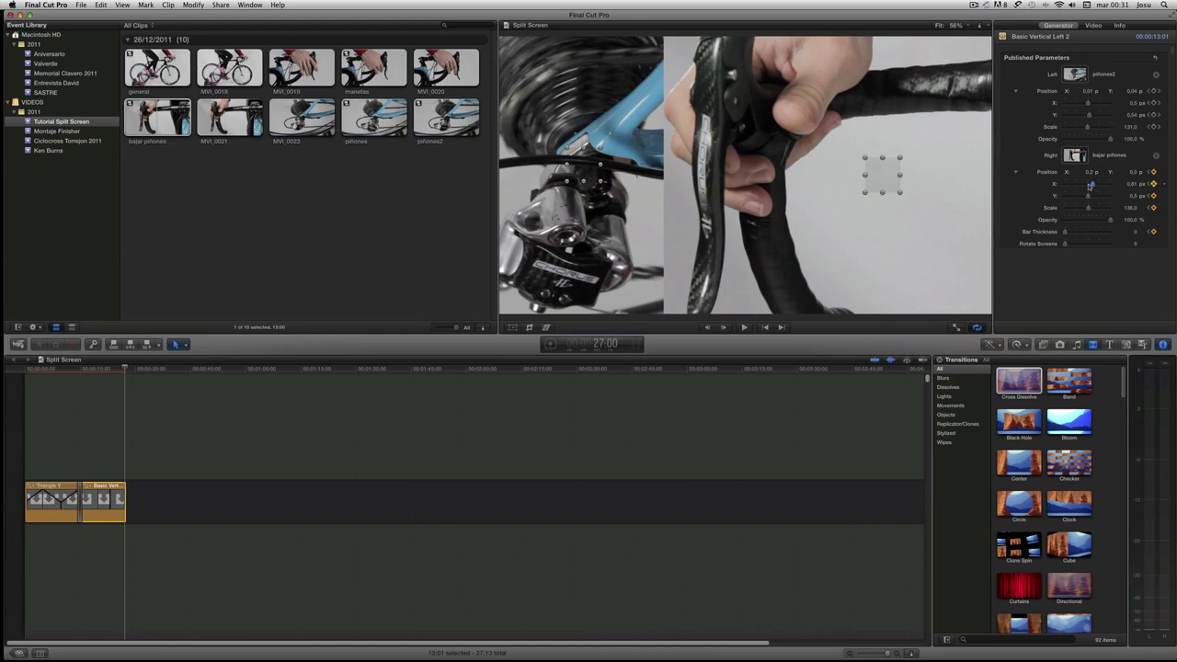
left_click_drag(1087, 184, 1101, 186)
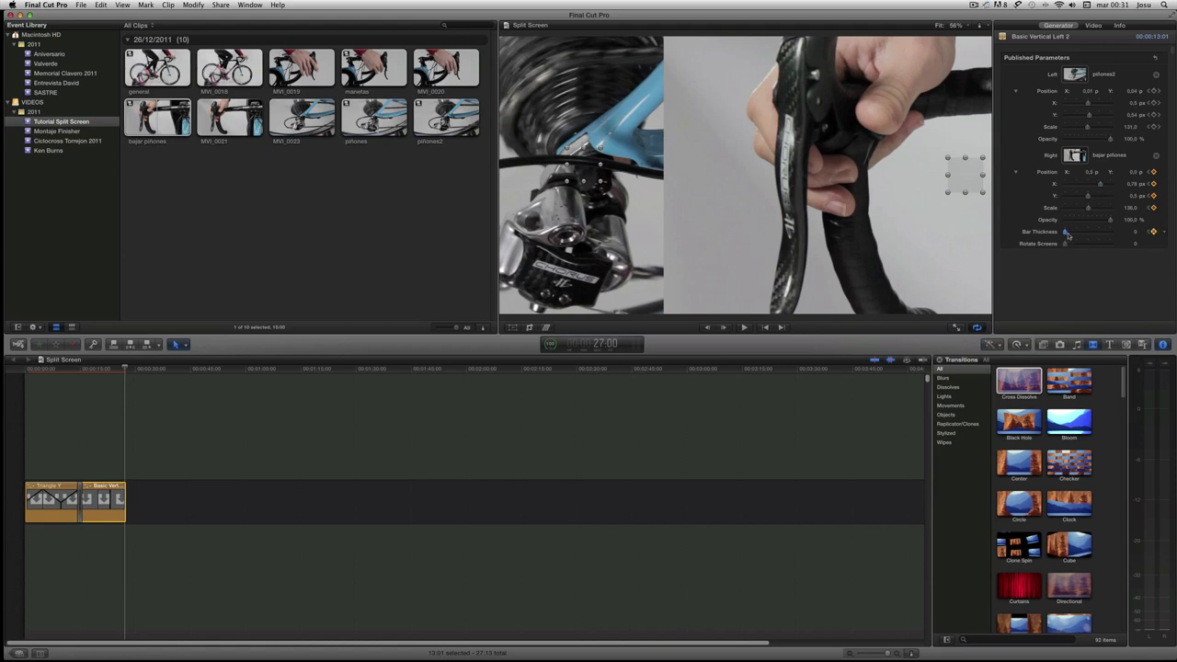
left_click_drag(1067, 233, 1134, 234)
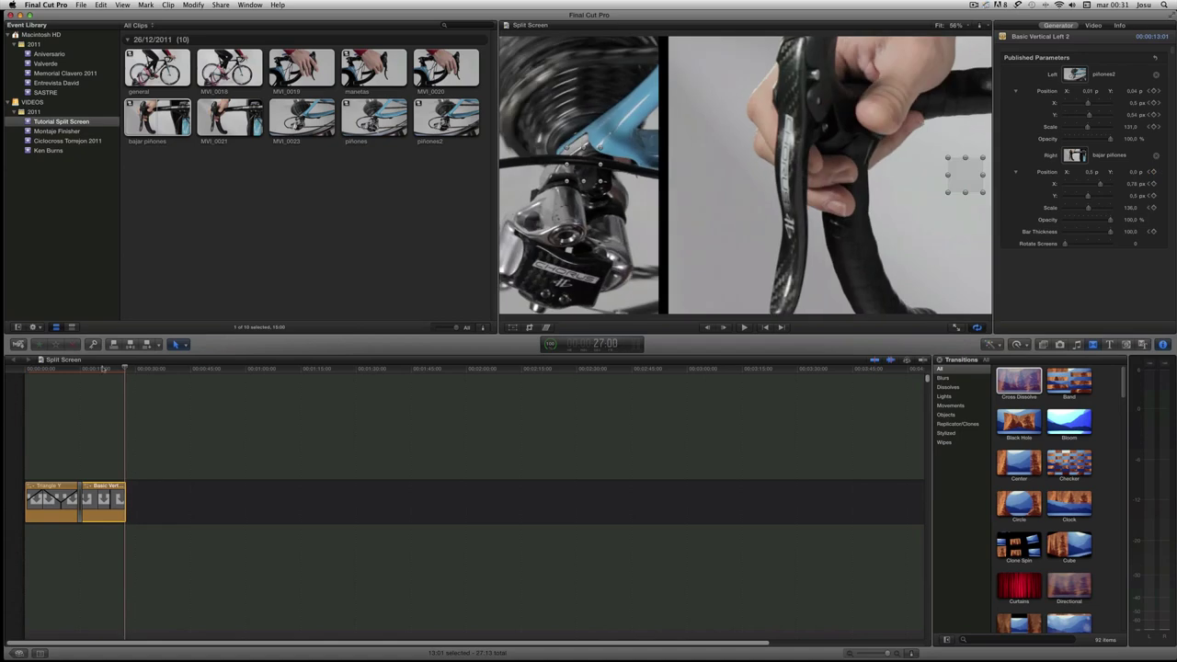
Return the playhead to the start of the Basic Vertical Left 2 split screen clip.
left_click(79, 368)
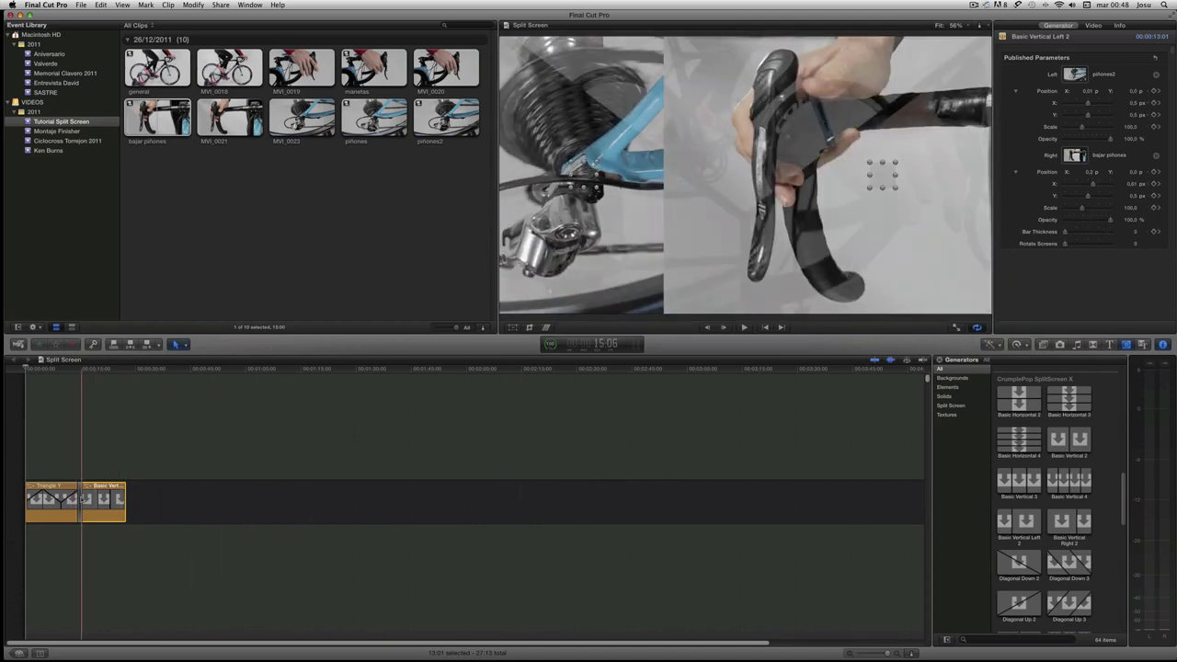
Play back the timeline to review the animated Basic Vertical Left 2 split screen.
key("space")
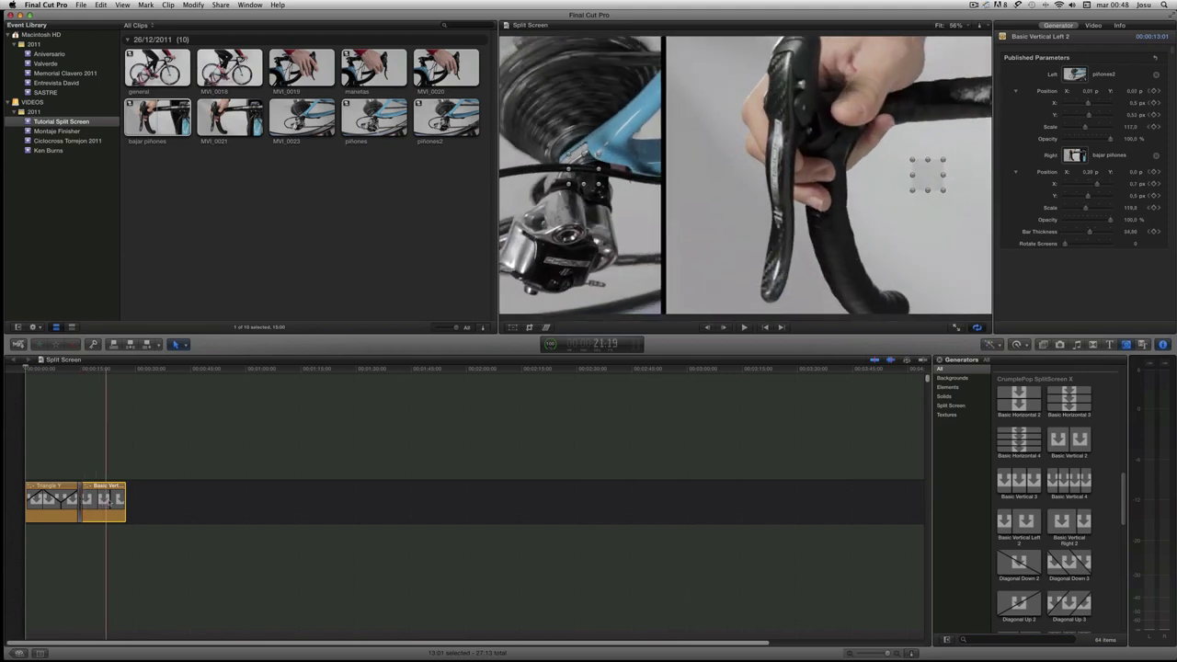